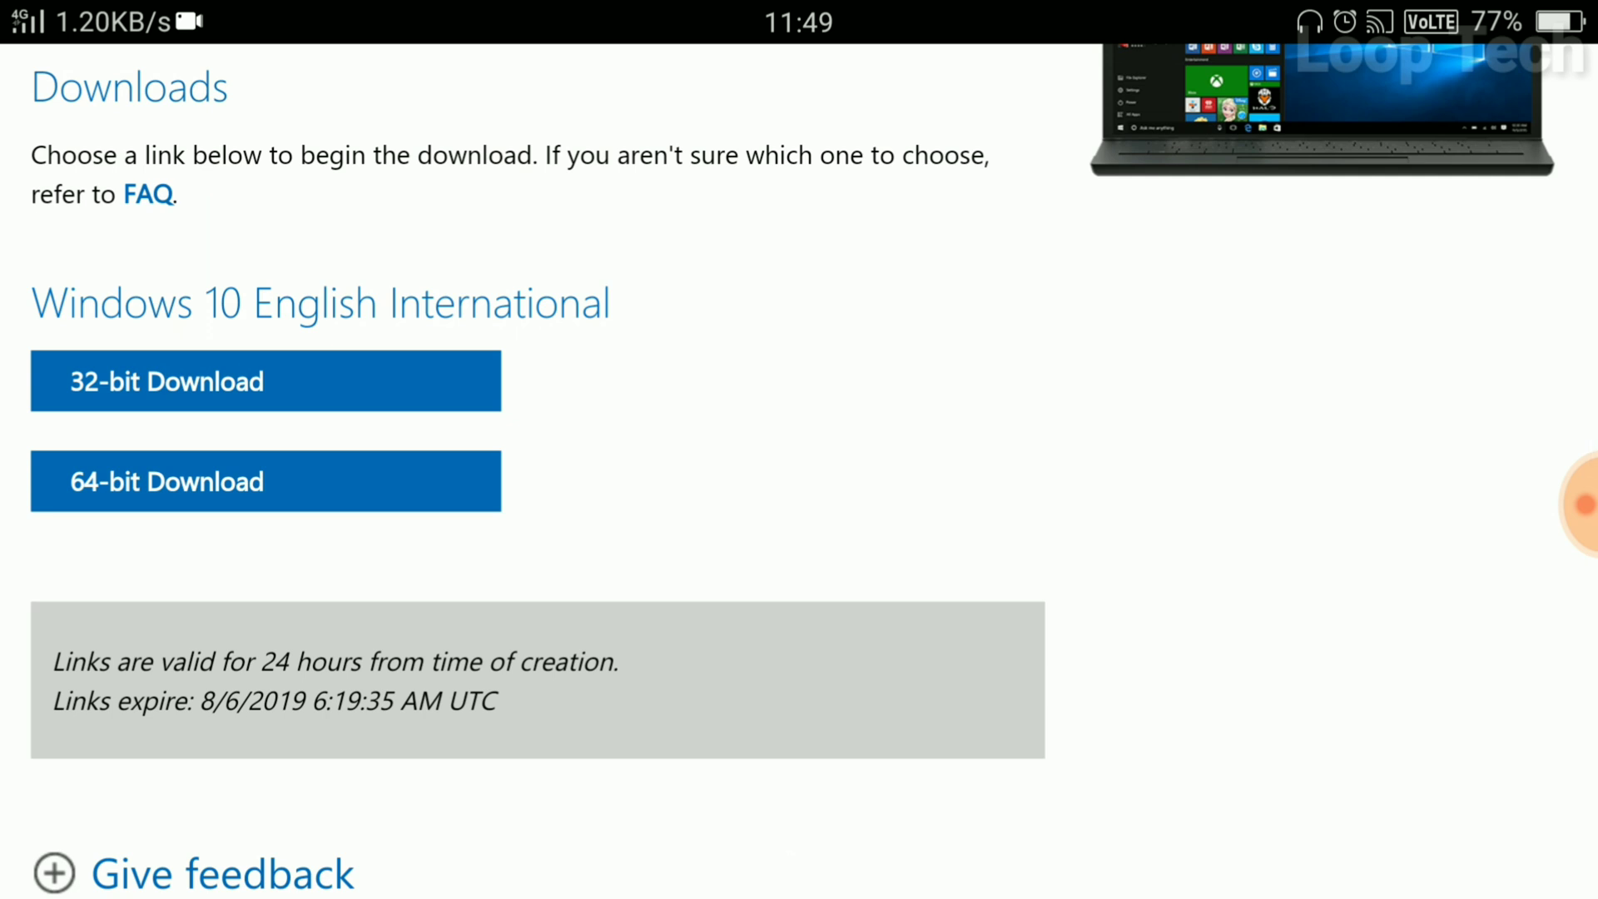
Start the 64-bit download of Windows 10 English International
{"action": "left_click", "coordinate": [266, 481]}
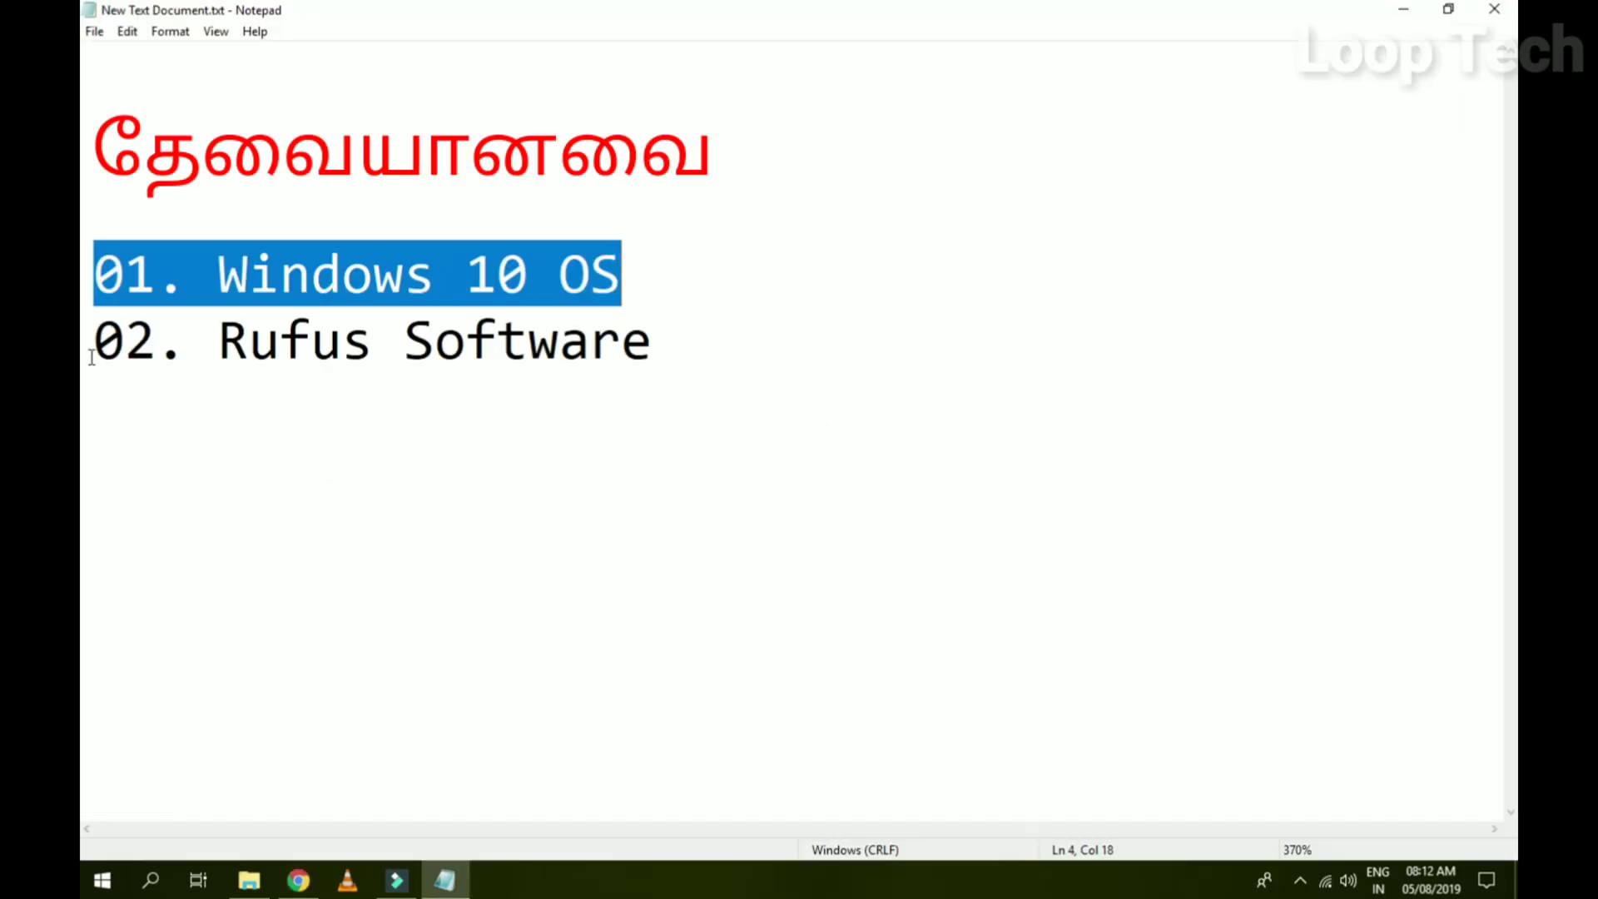
{"action": "left_click_drag", "start_coordinate": [93, 341], "coordinate": [741, 344]}
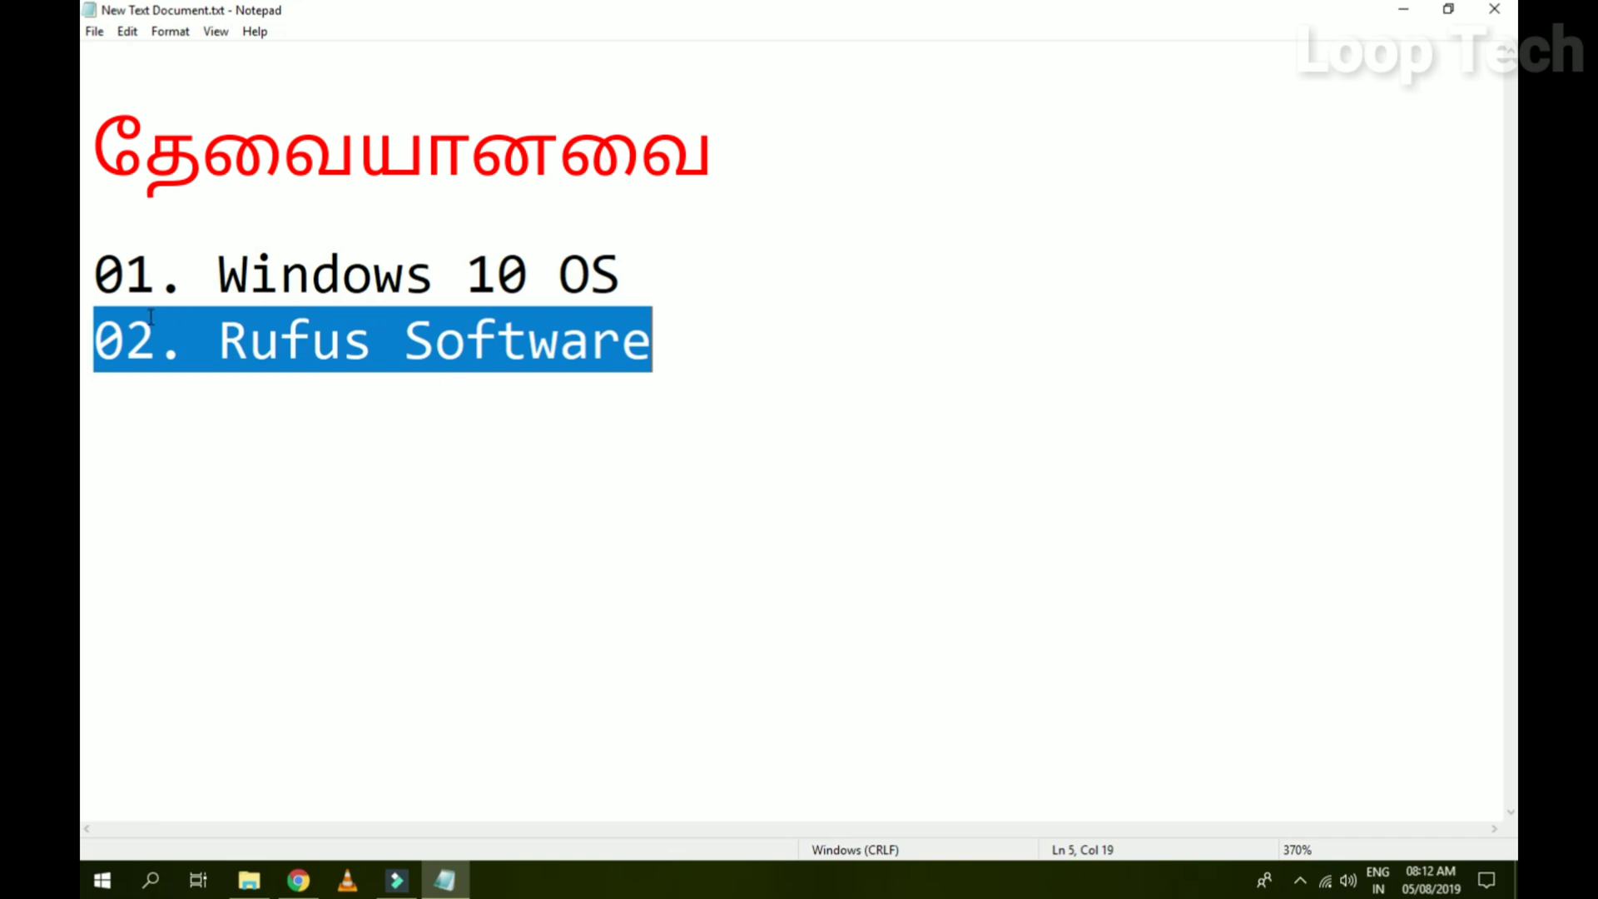
{"action": "left_click_drag", "start_coordinate": [100, 354], "coordinate": [673, 368]}
Switch to Chrome, search Google for "rufus" in a new tab, and open the rufus.ie website
{"action": "left_click", "coordinate": [298, 879]}
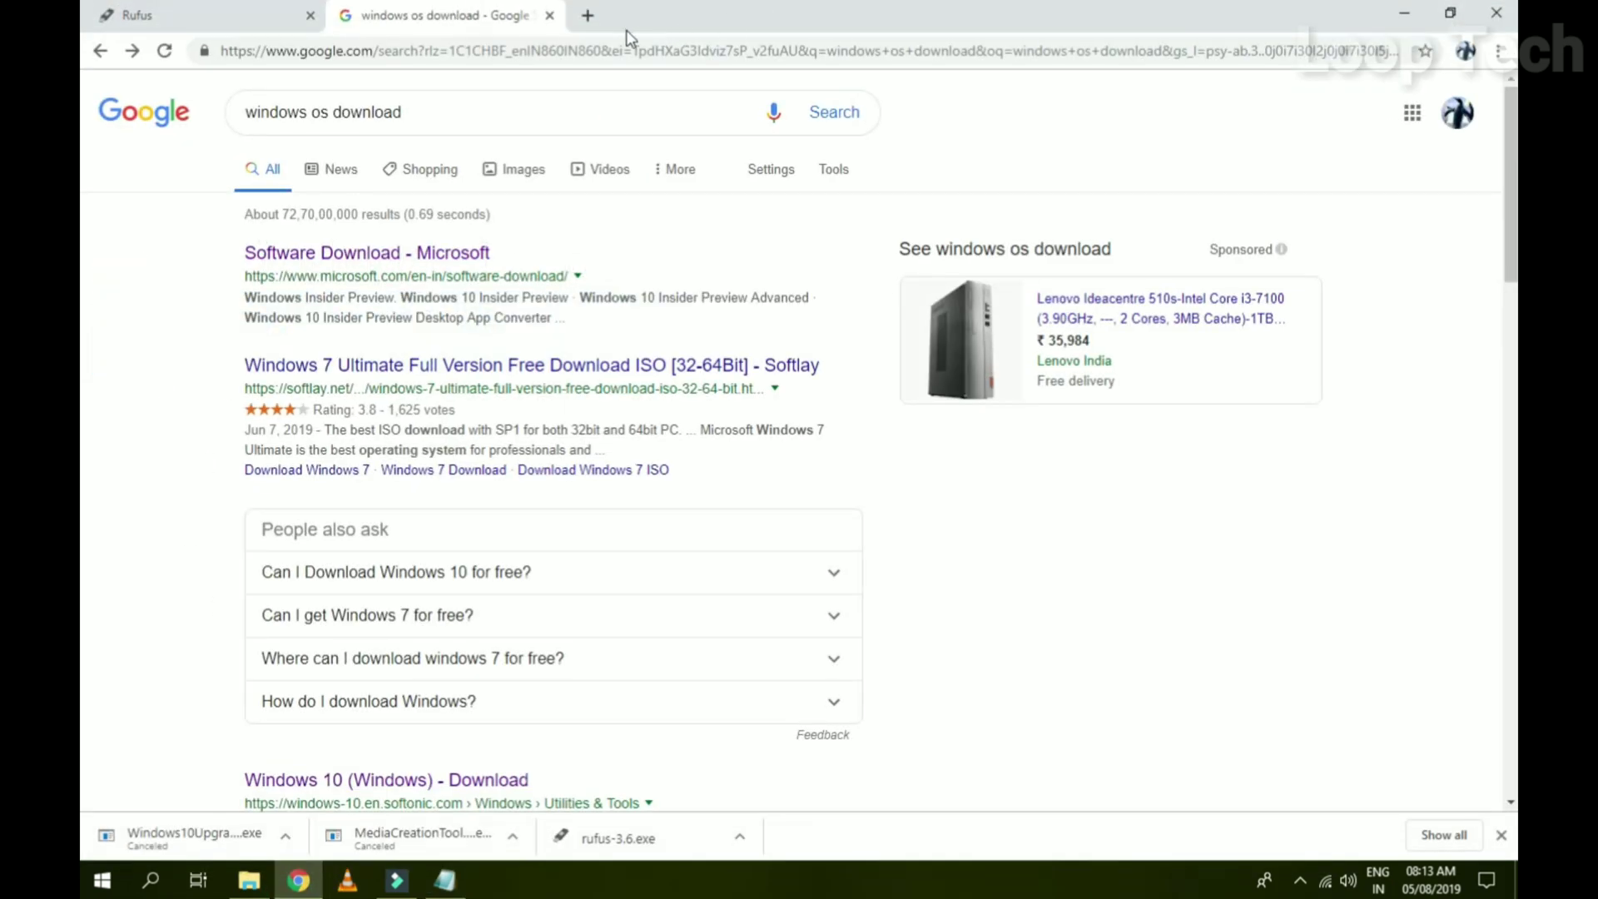
{"action": "left_click", "coordinate": [587, 16]}
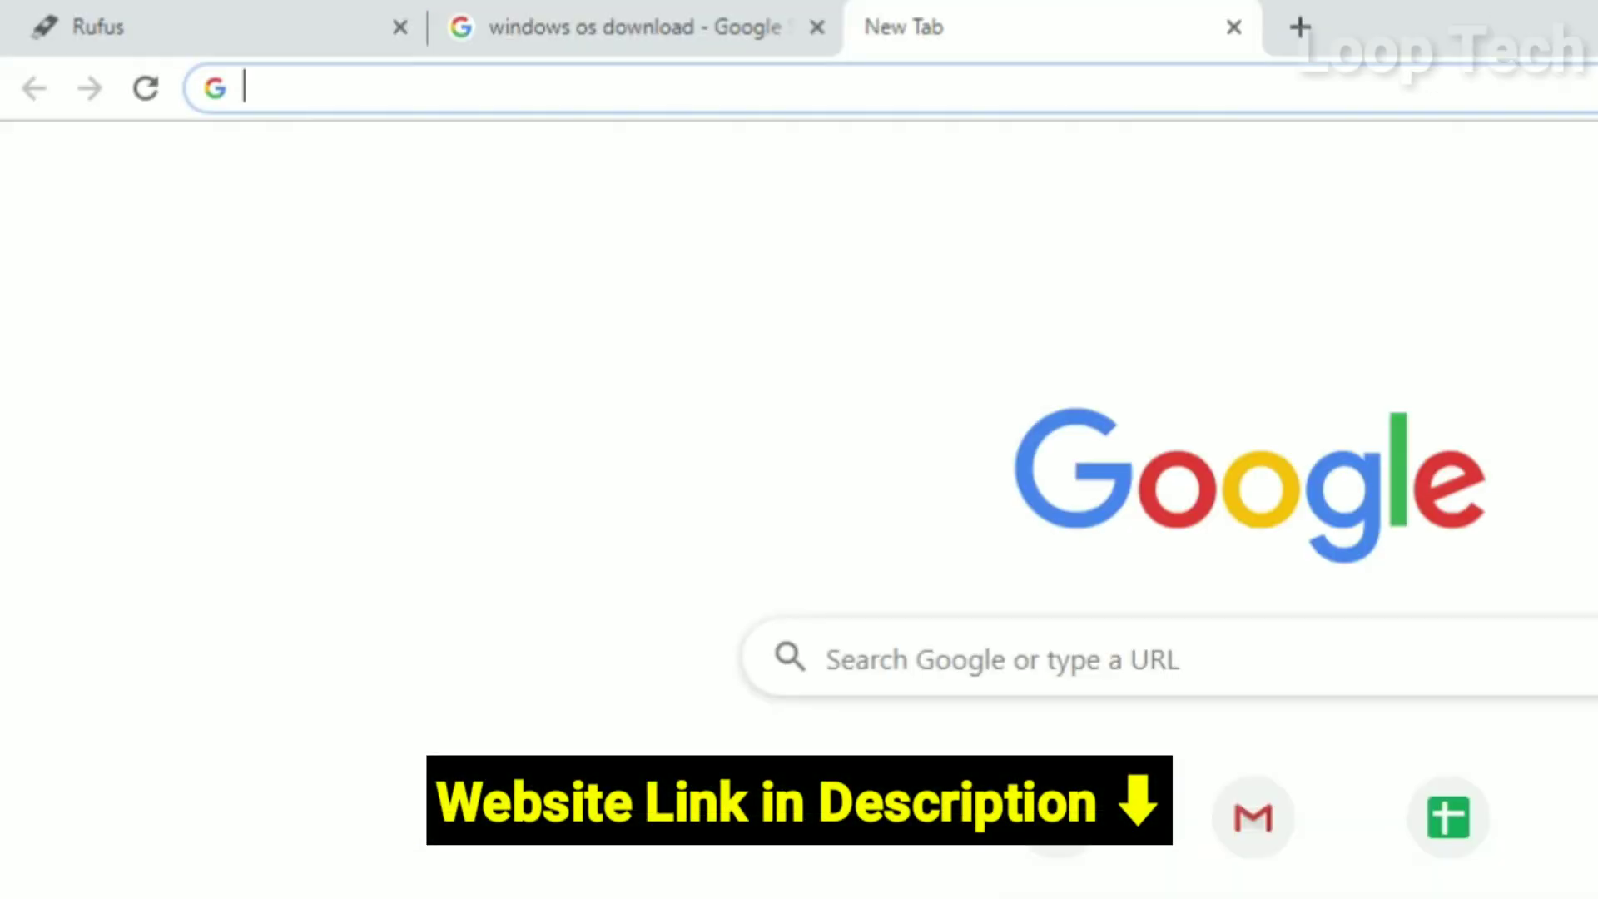
{"action": "type", "text": "rufus"}
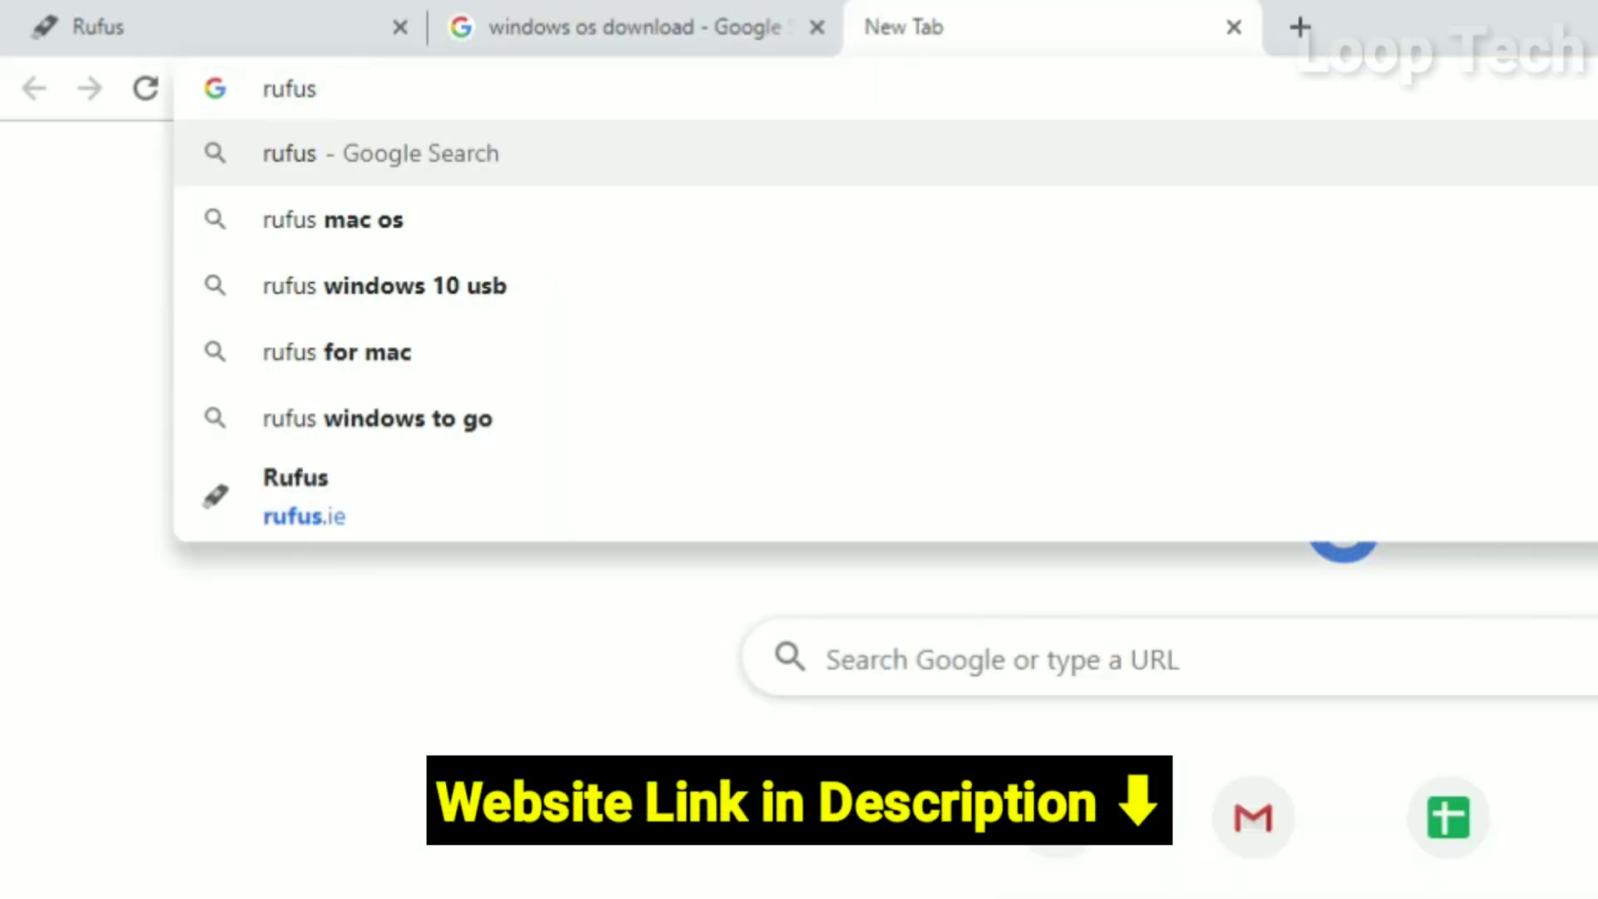
{"action": "key", "text": "Return"}
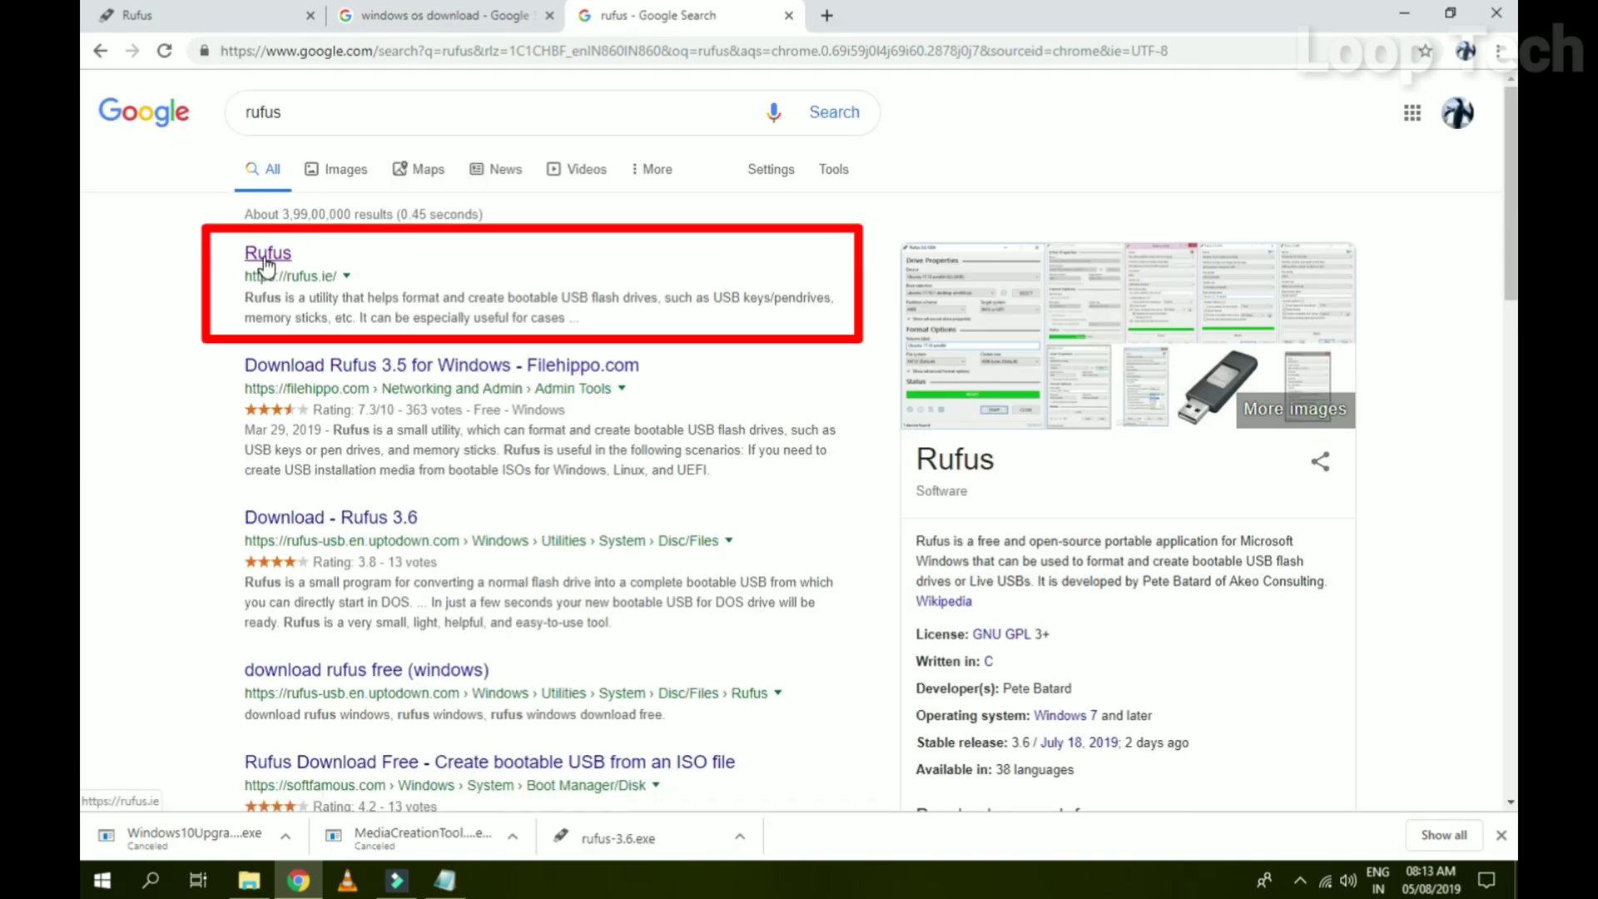
{"action": "left_click", "coordinate": [258, 257]}
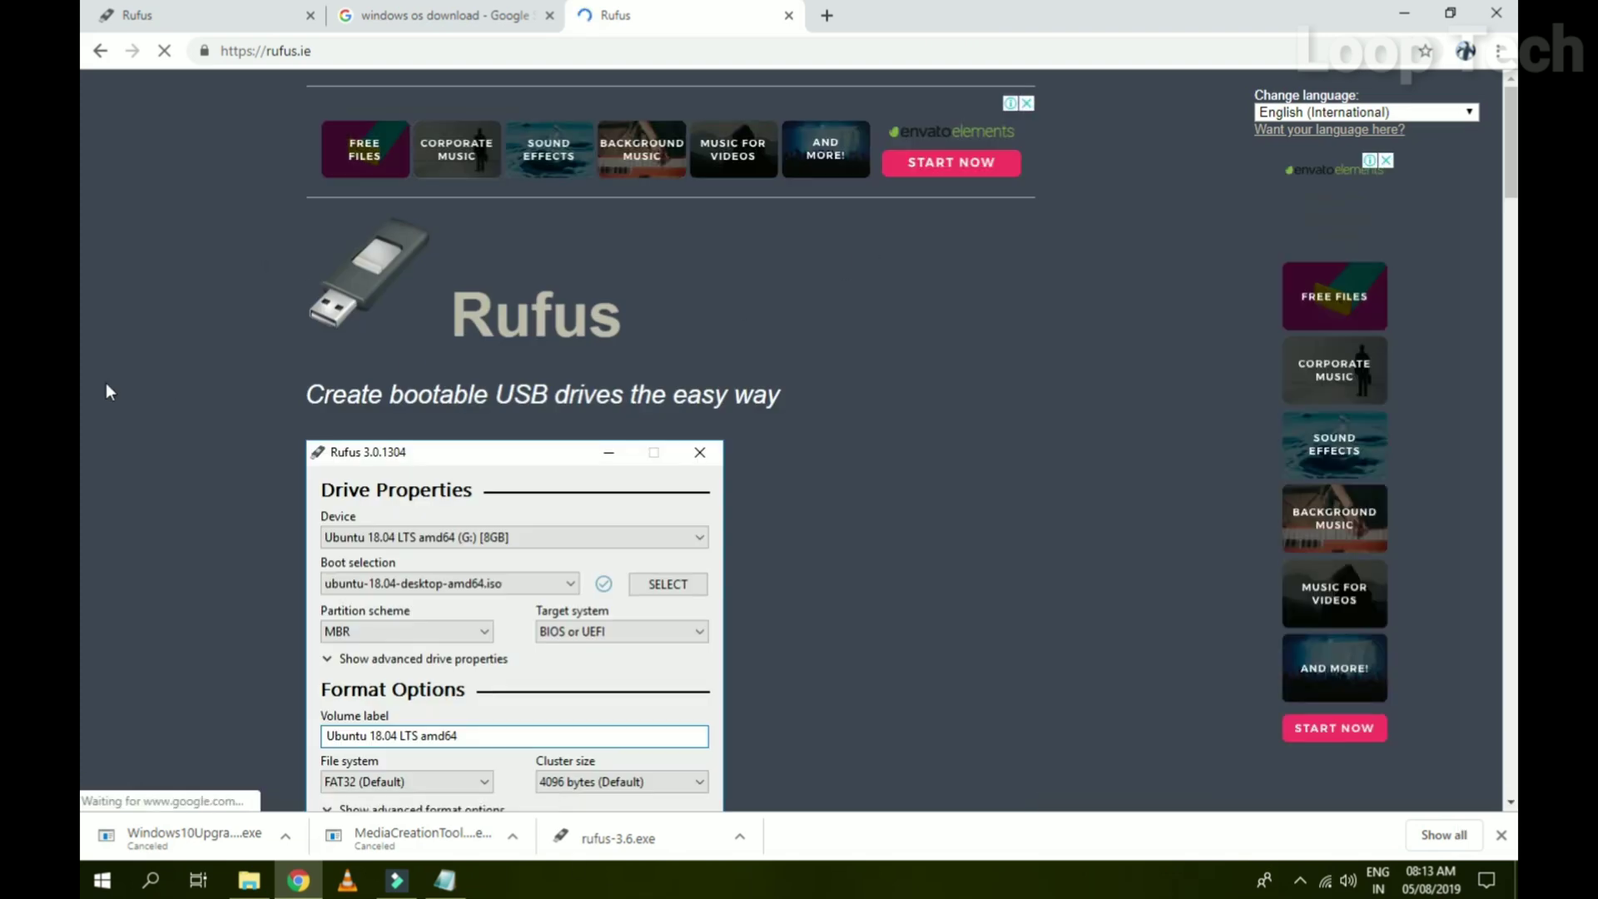
Download Rufus 3.6 from the Download section of the Rufus page
{"action": "scroll", "coordinate": [649, 478], "scroll_direction": "down", "scroll_amount": 3}
{"action": "scroll", "coordinate": [671, 481], "scroll_direction": "down", "scroll_amount": 6}
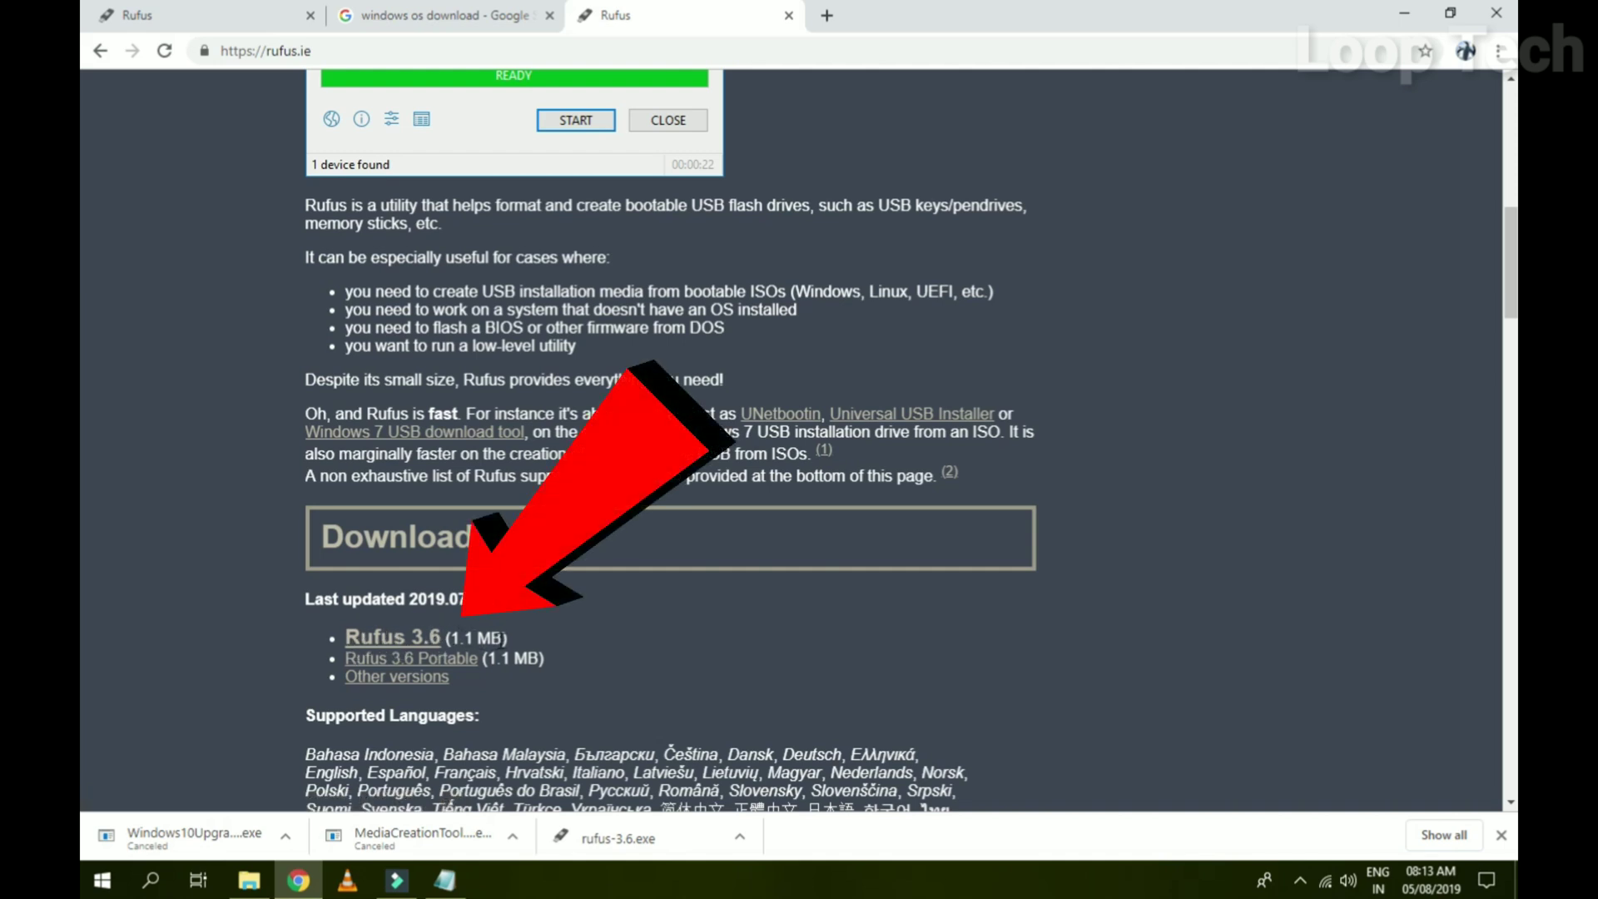
{"action": "left_click_drag", "start_coordinate": [508, 638], "coordinate": [430, 649]}
{"action": "left_click", "coordinate": [430, 649]}
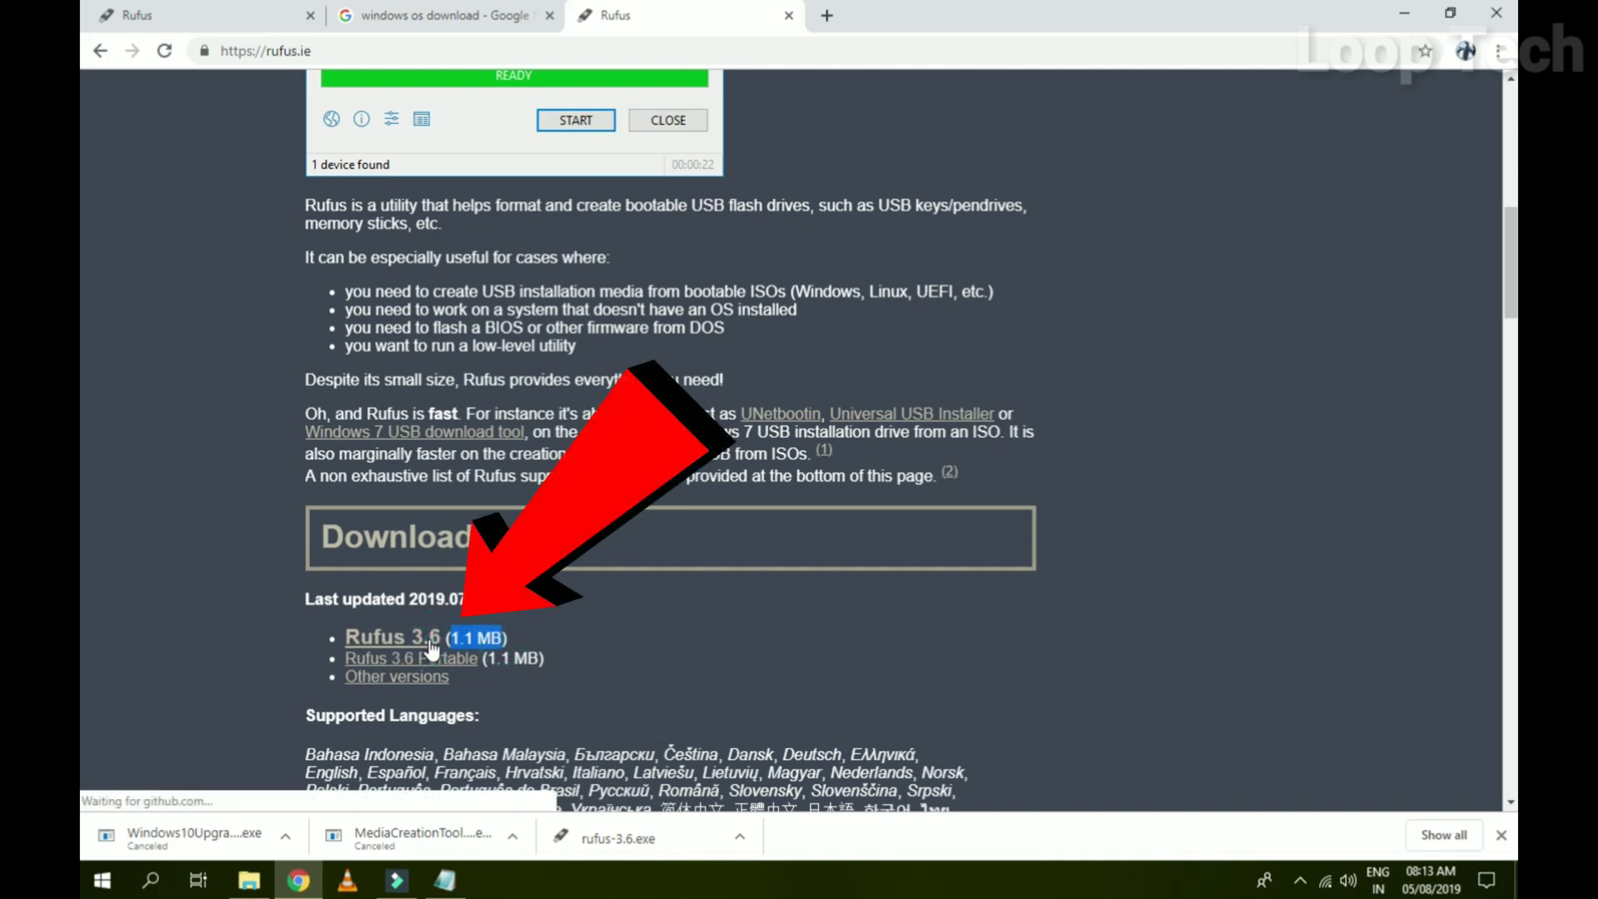
{"action": "right_click", "coordinate": [191, 830]}
{"action": "left_click", "coordinate": [233, 811]}
Close the browser and locate the Windows 10 ISO and rufus-3.6.exe in COMPUTER OS\New folder on Local Disk (F:)
{"action": "left_click", "coordinate": [1494, 12]}
{"action": "left_click", "coordinate": [1294, 120]}
{"action": "left_click", "coordinate": [577, 176]}
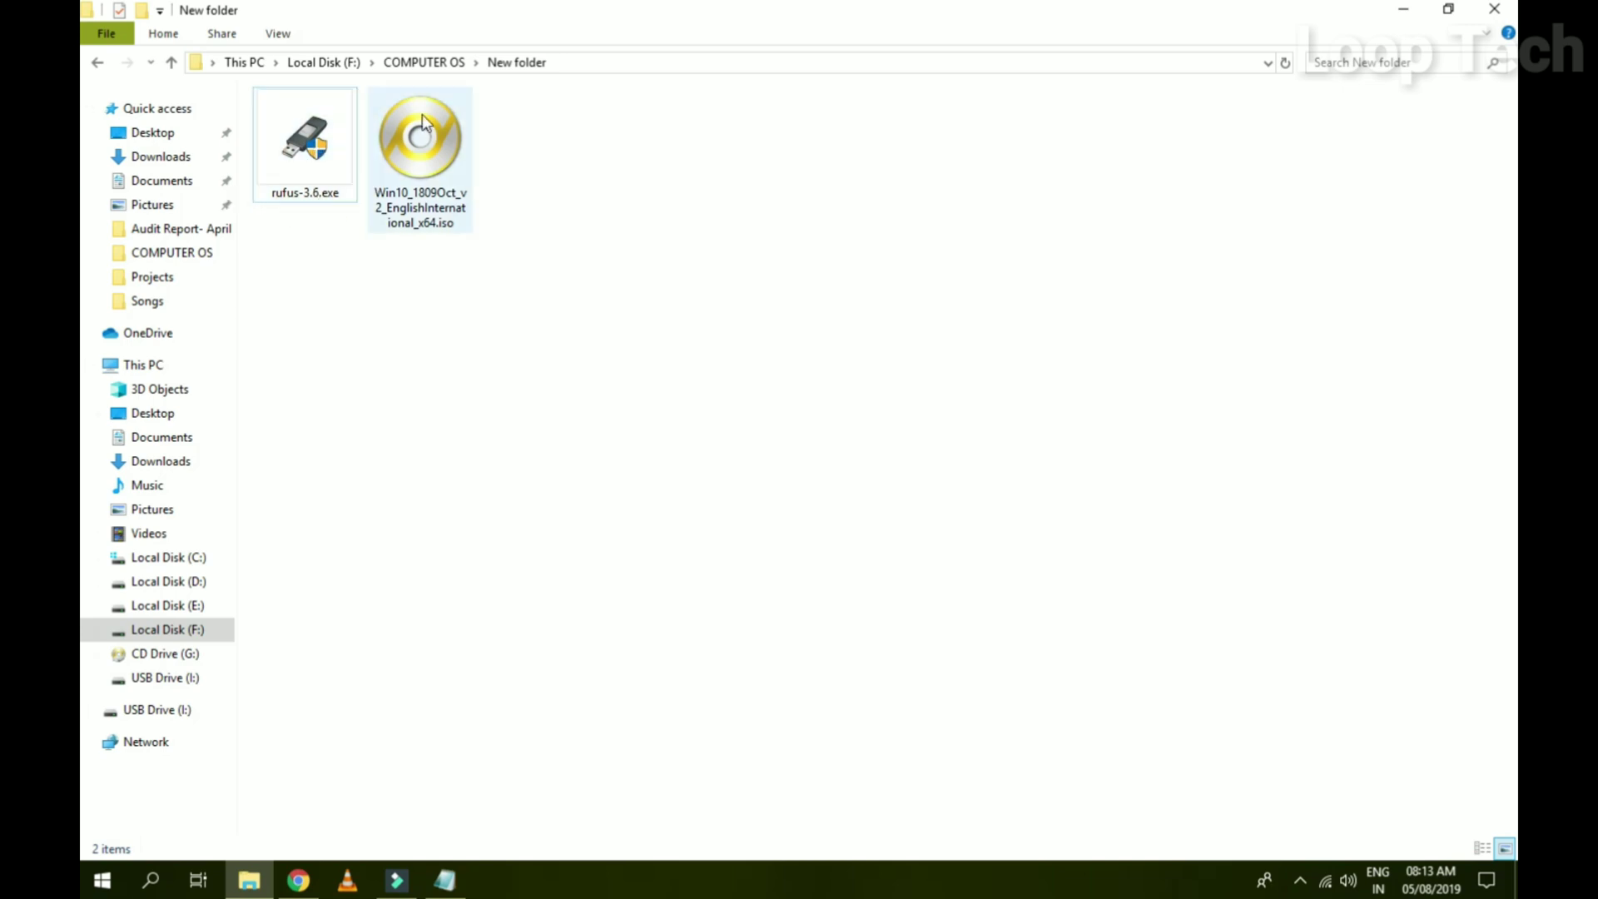
{"action": "left_click", "coordinate": [422, 168]}
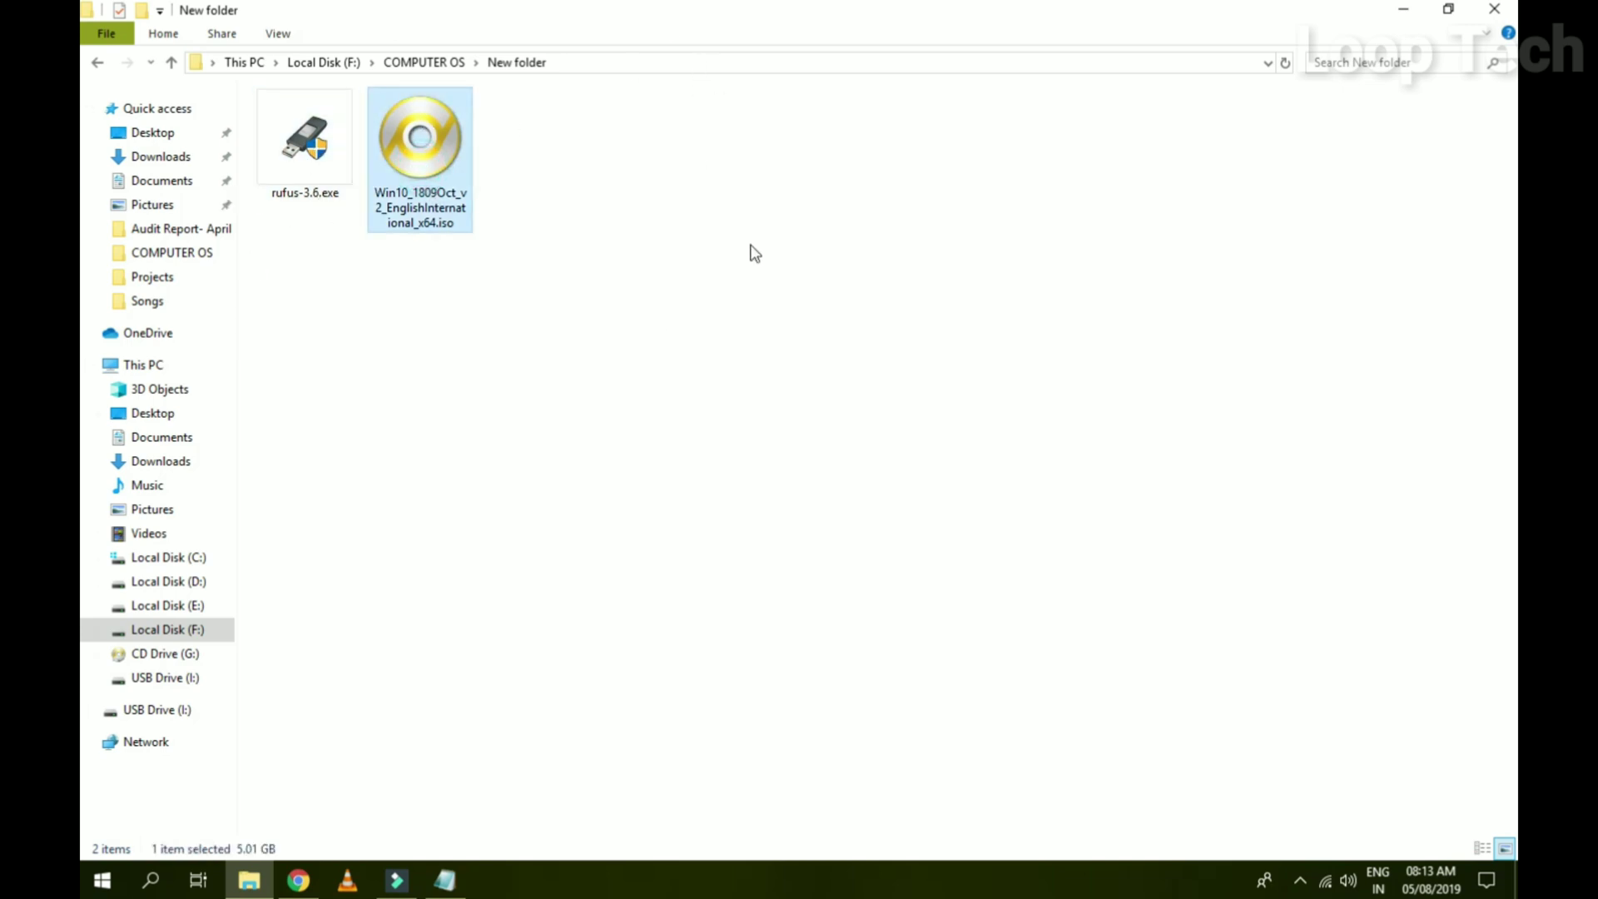
{"action": "key", "text": "Left"}
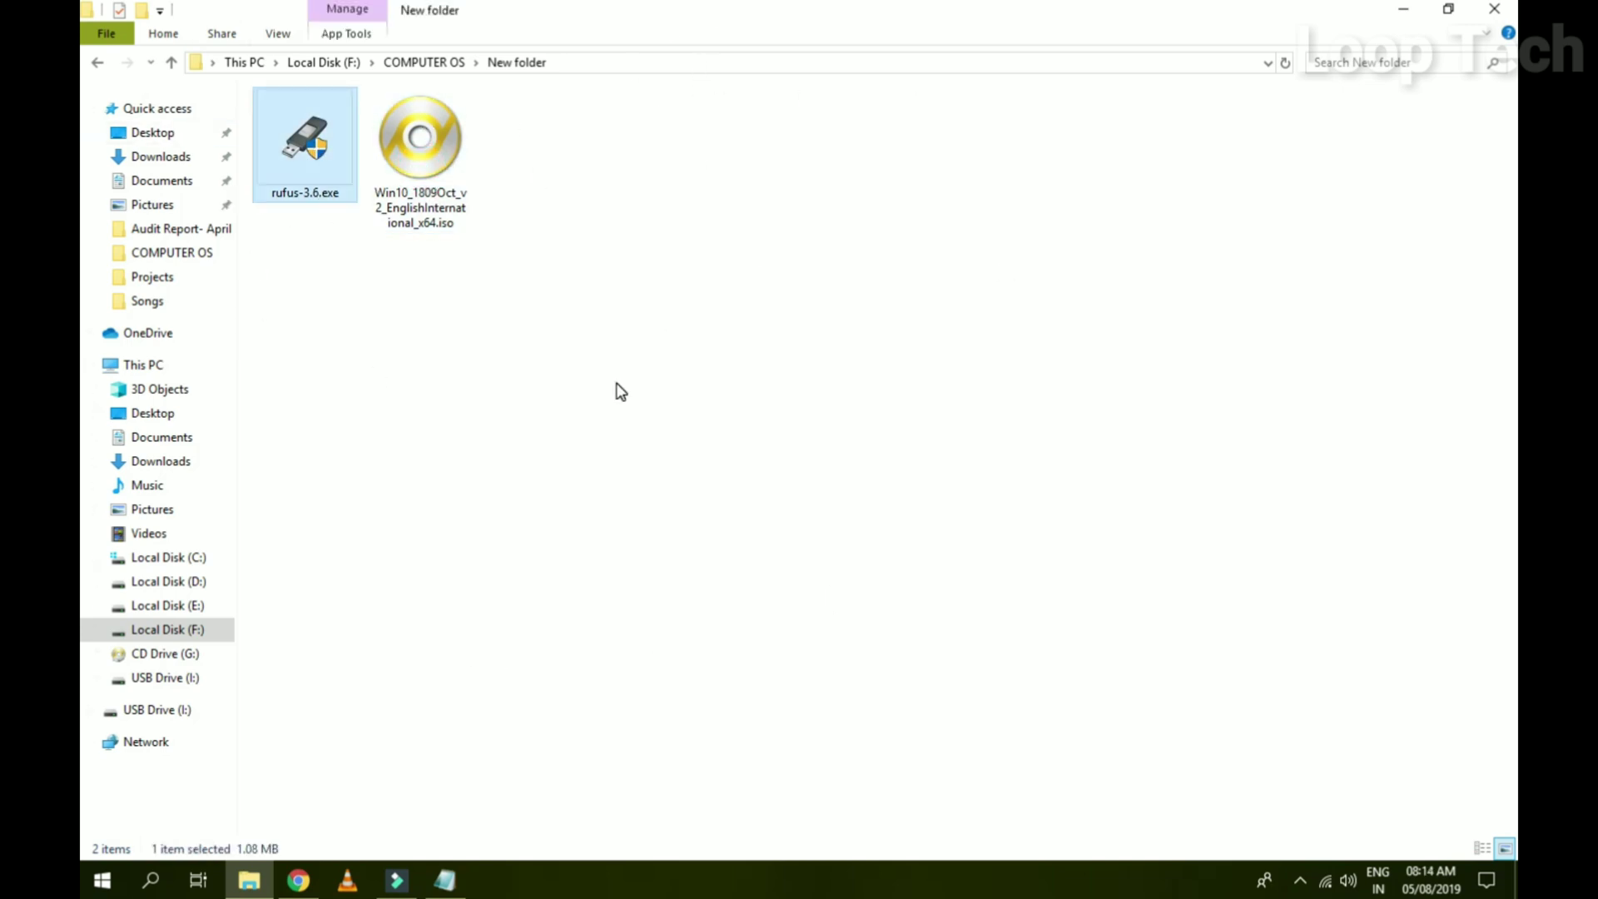
Go back to This PC to check the connected USB drive among the devices and drives
{"action": "left_click", "coordinate": [96, 63]}
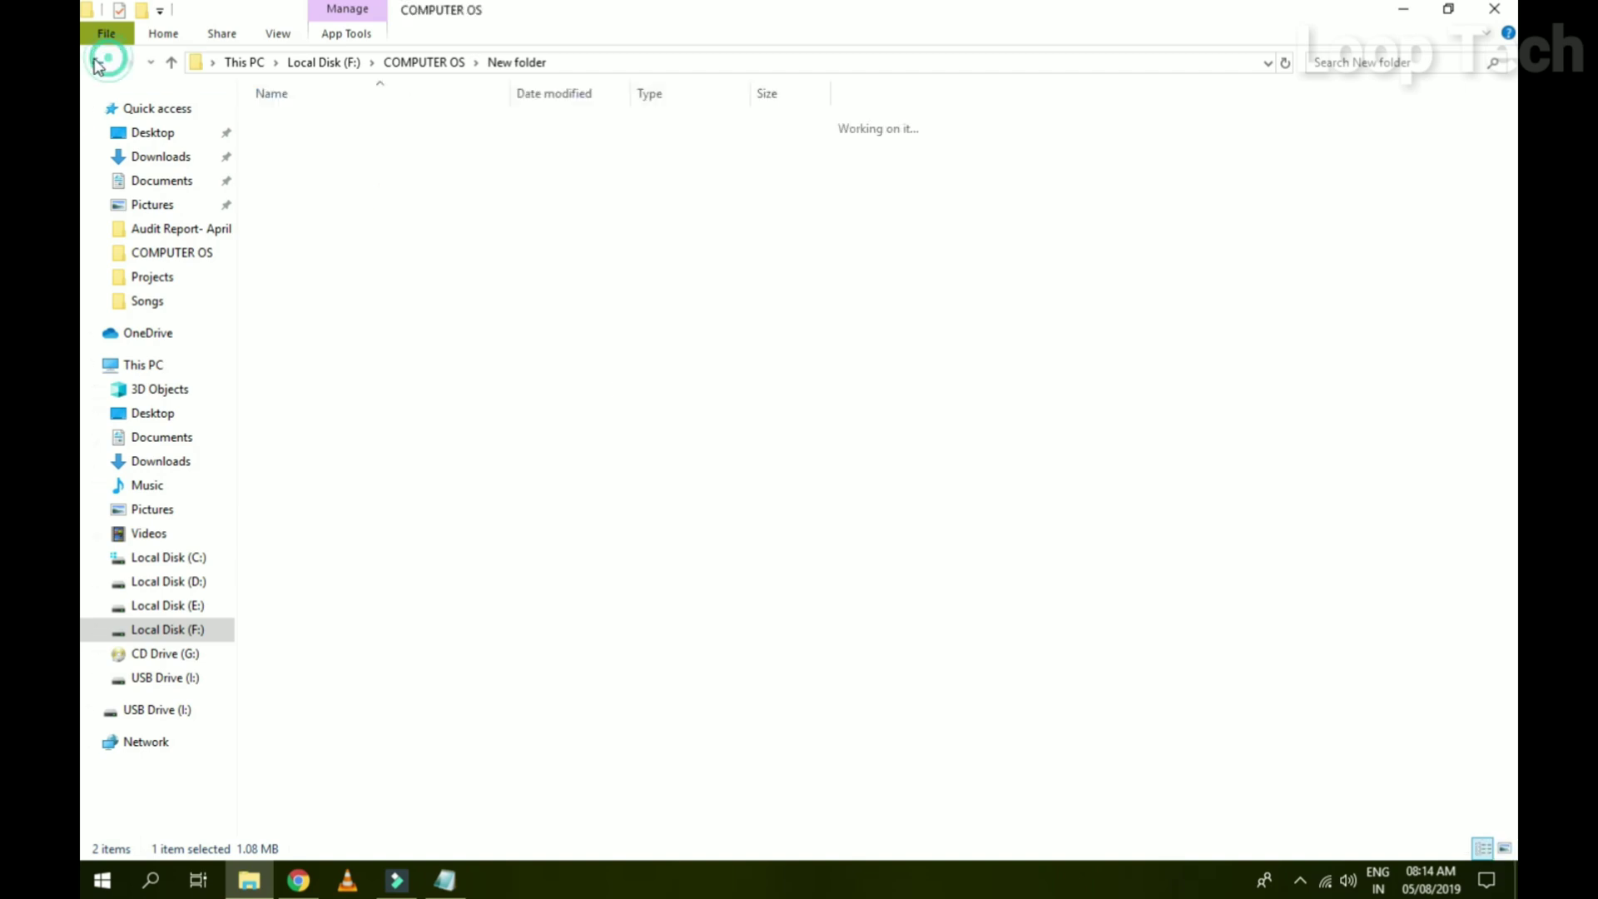
{"action": "left_click", "coordinate": [97, 63]}
{"action": "left_click", "coordinate": [98, 64]}
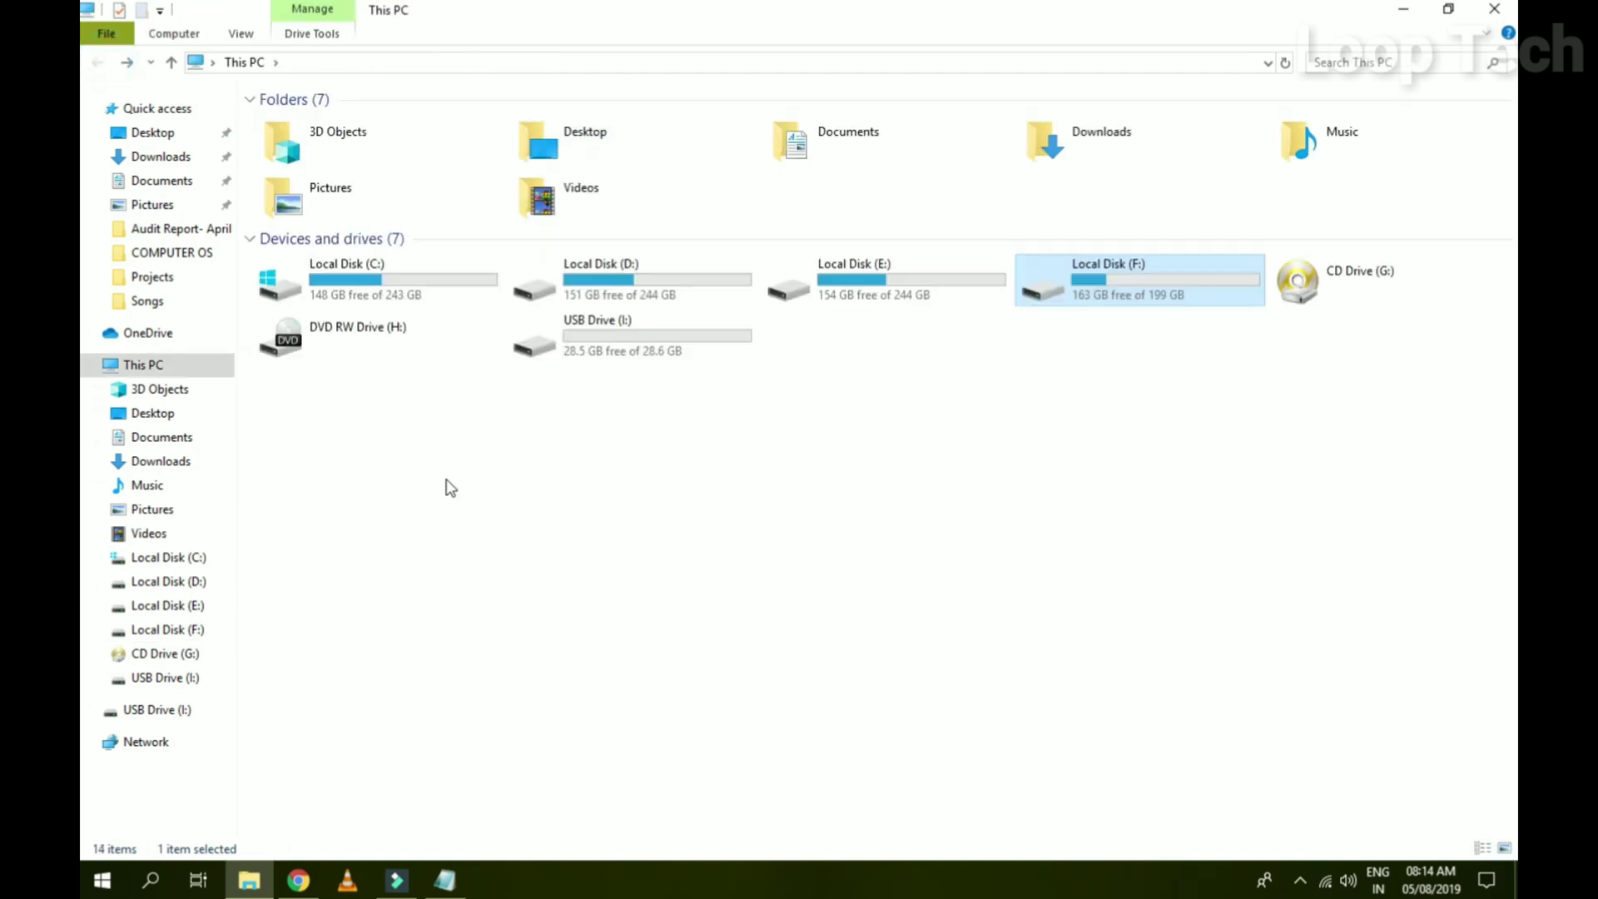
{"action": "left_click", "coordinate": [535, 543]}
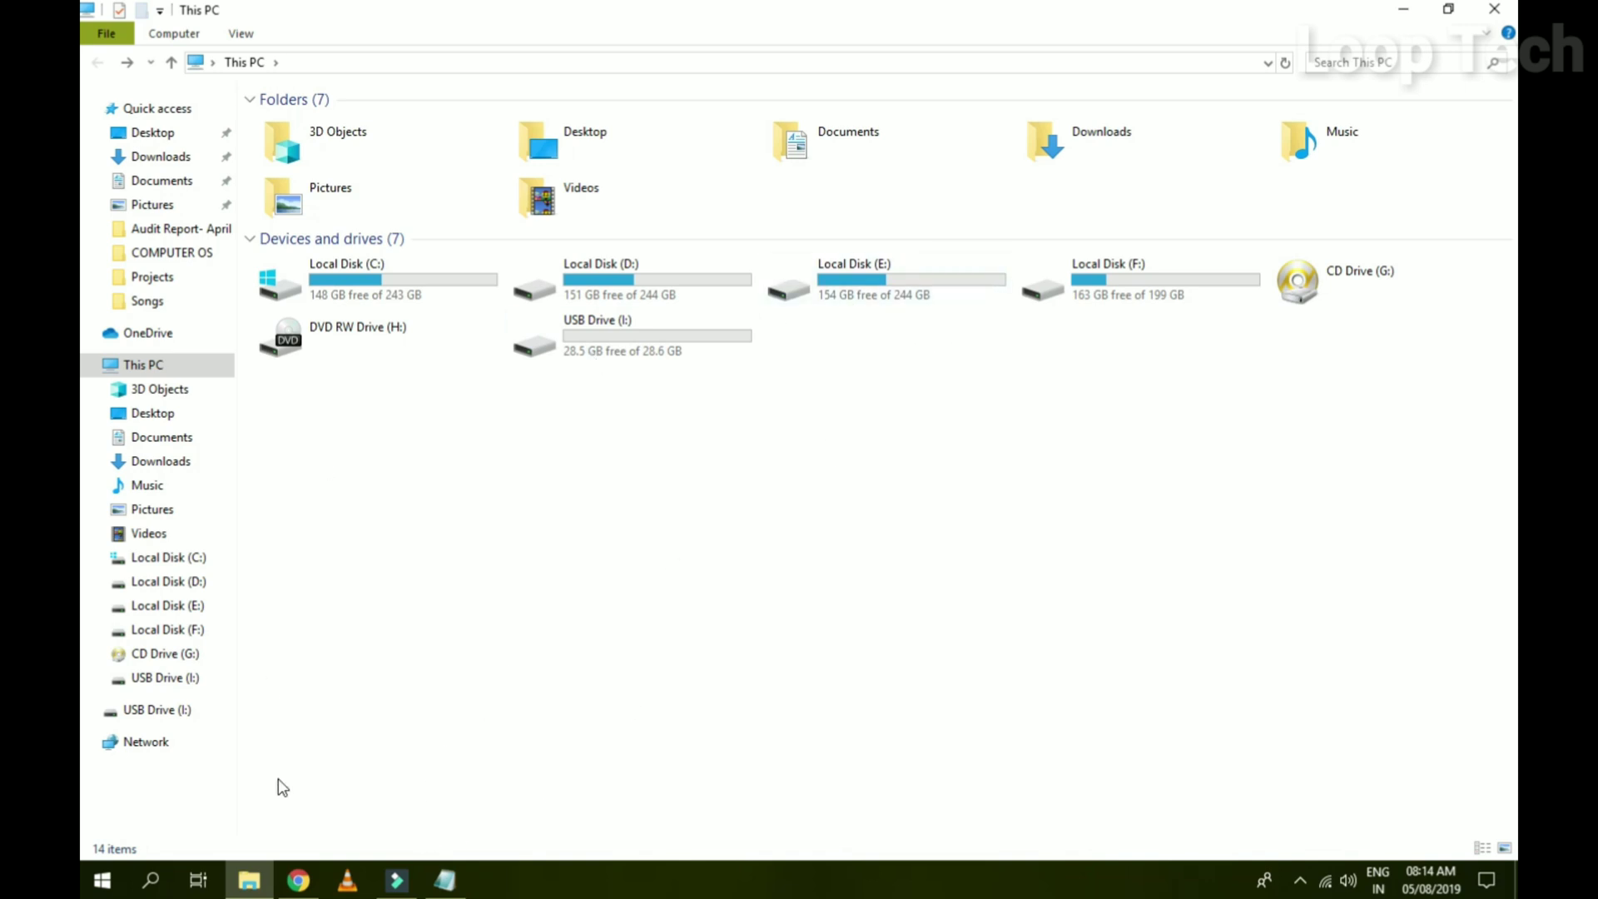
Return to COMPUTER OS\New folder on drive F: and run rufus-3.6.exe as administrator
{"action": "left_click", "coordinate": [356, 191]}
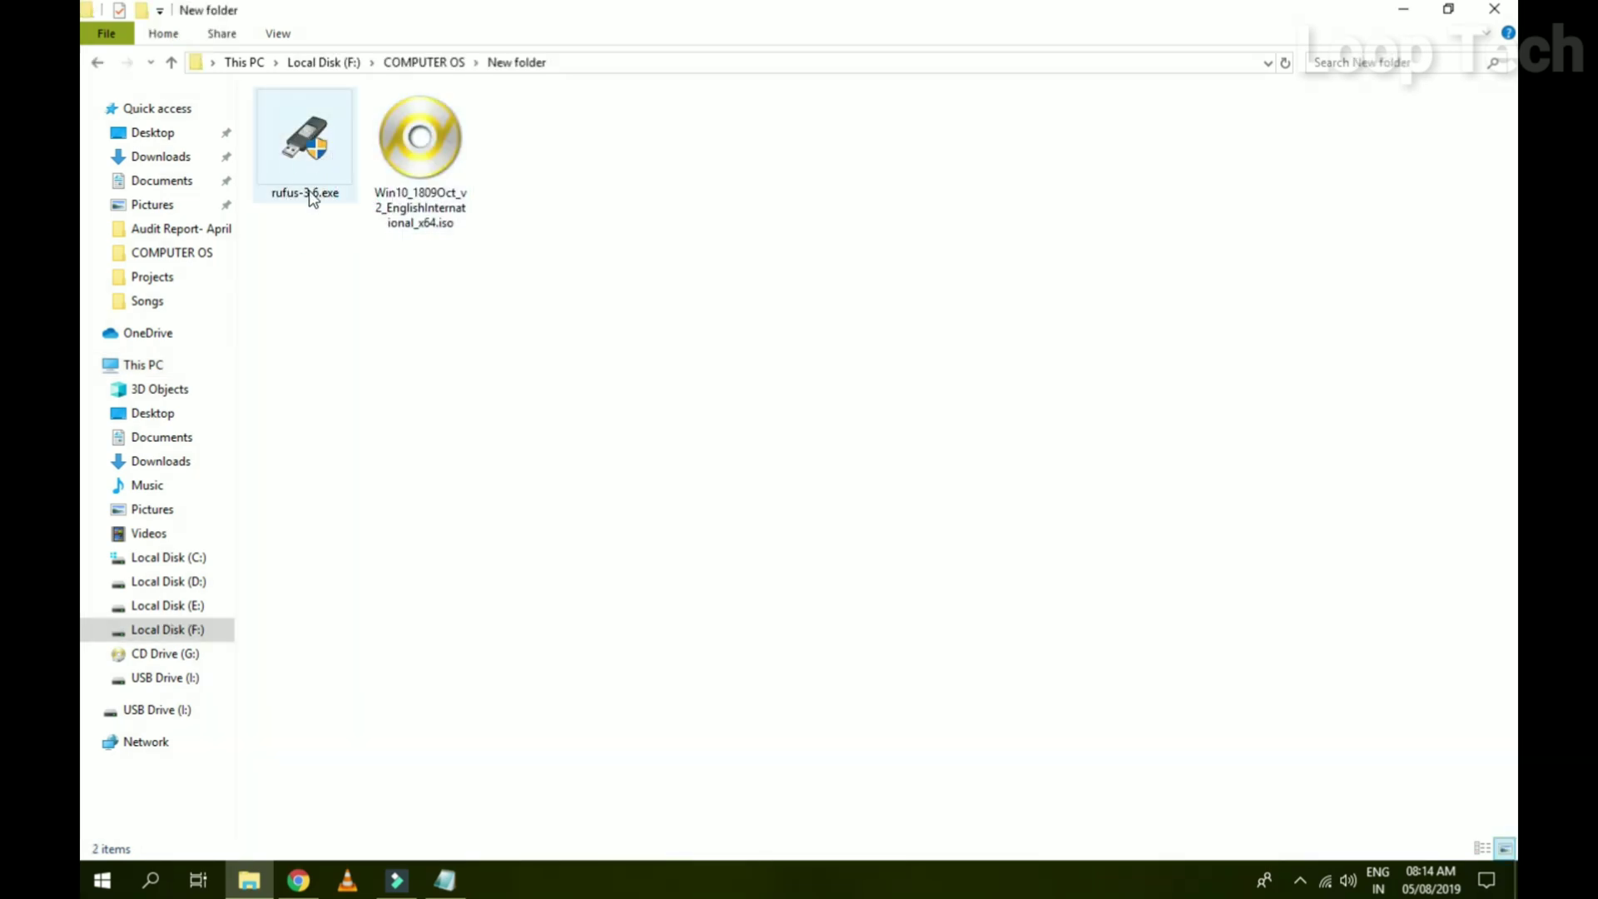
{"action": "right_click", "coordinate": [298, 165]}
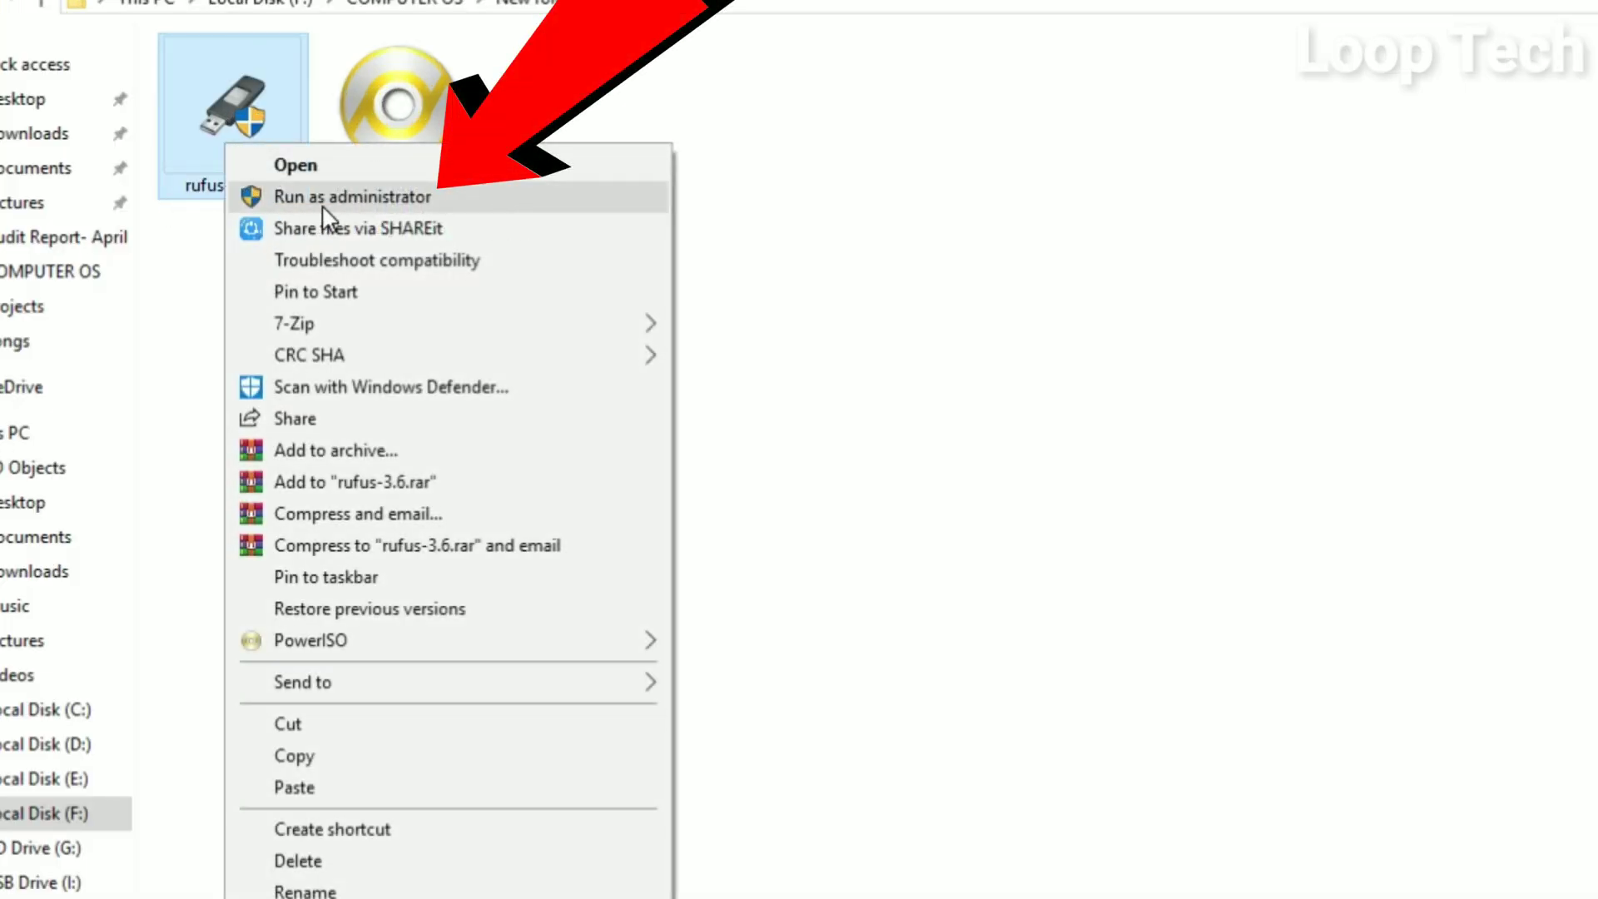
{"action": "left_click", "coordinate": [322, 200]}
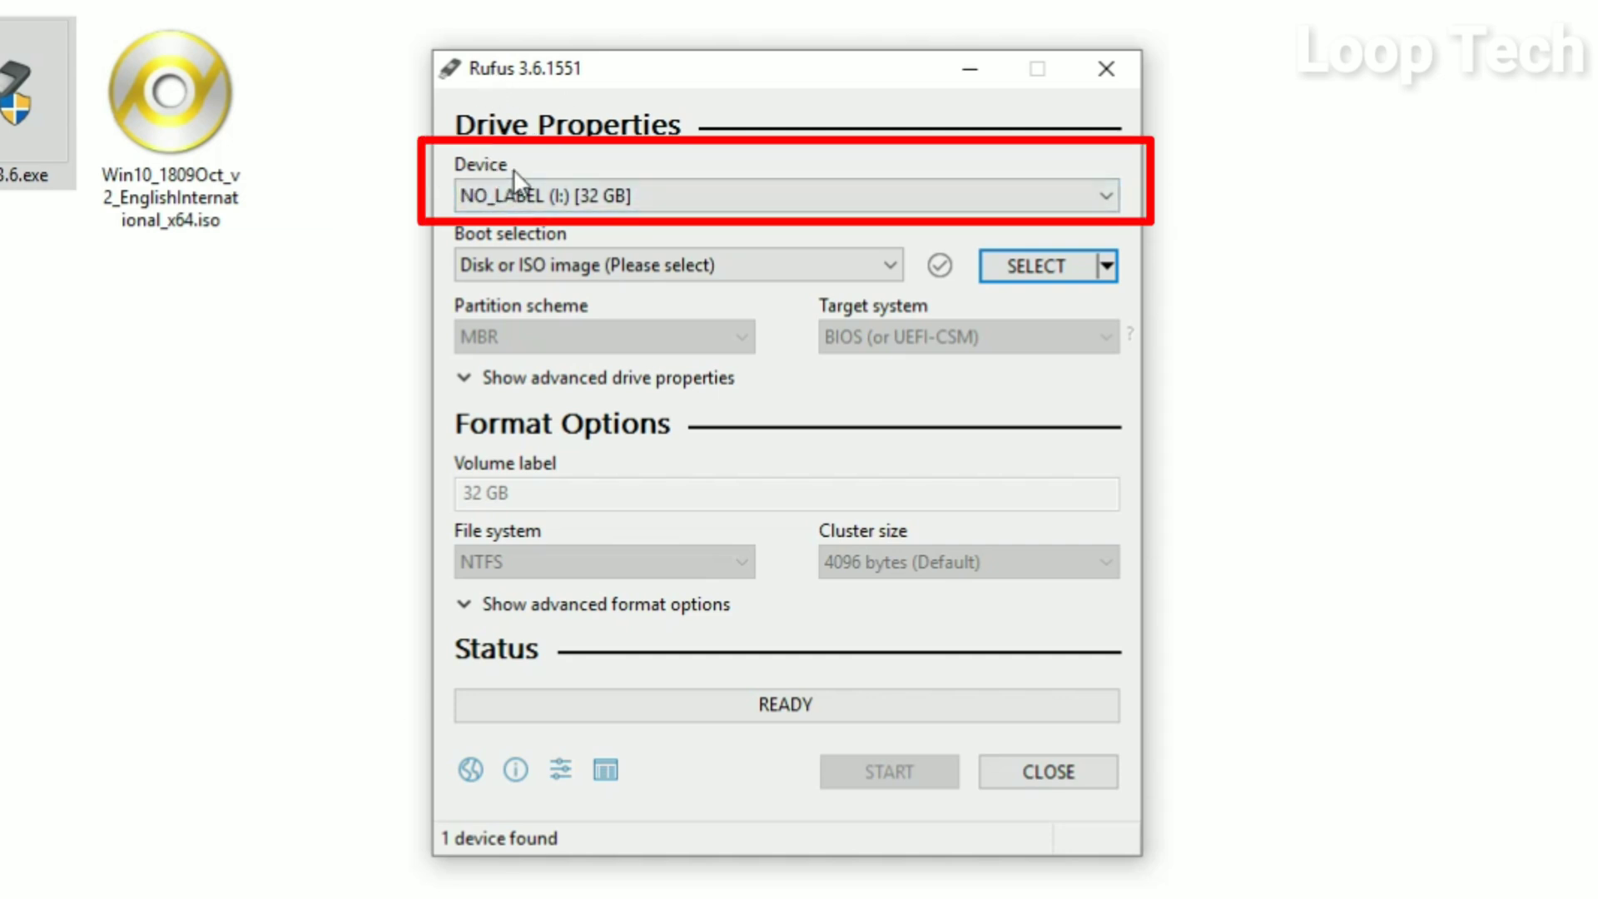
Keep NO_LABEL (I:) [32 GB] as the device and load Win10_1809Oct_v2_EnglishInternational_x64.iso from F:\COMPUTER OS\New folder as the boot image
{"action": "left_click", "coordinate": [663, 198]}
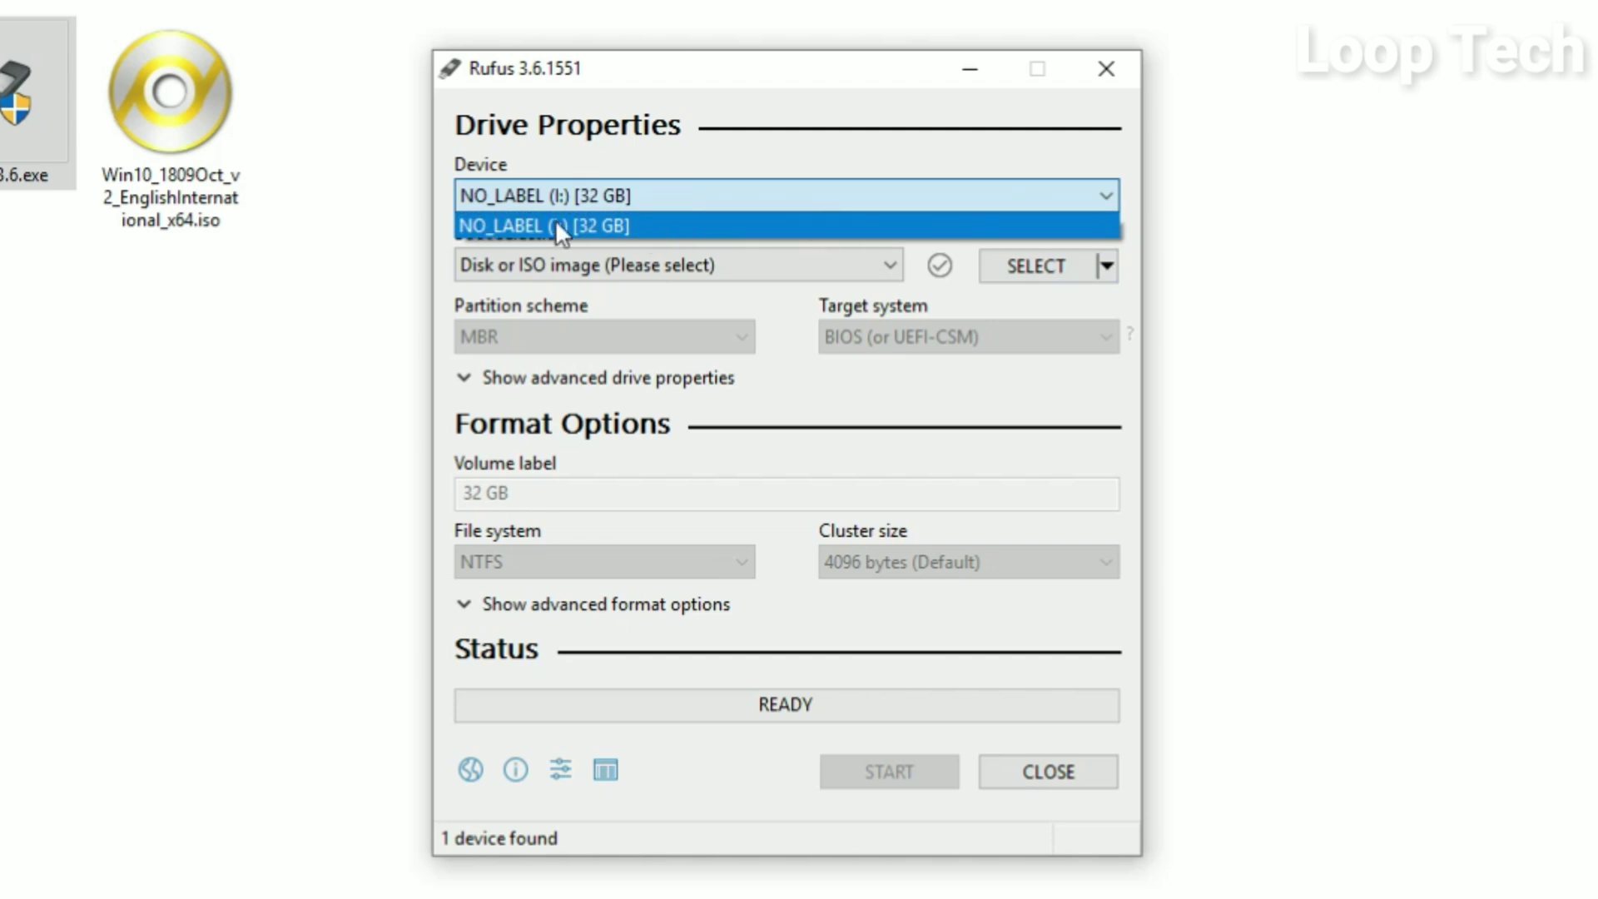
{"action": "left_click", "coordinate": [717, 156]}
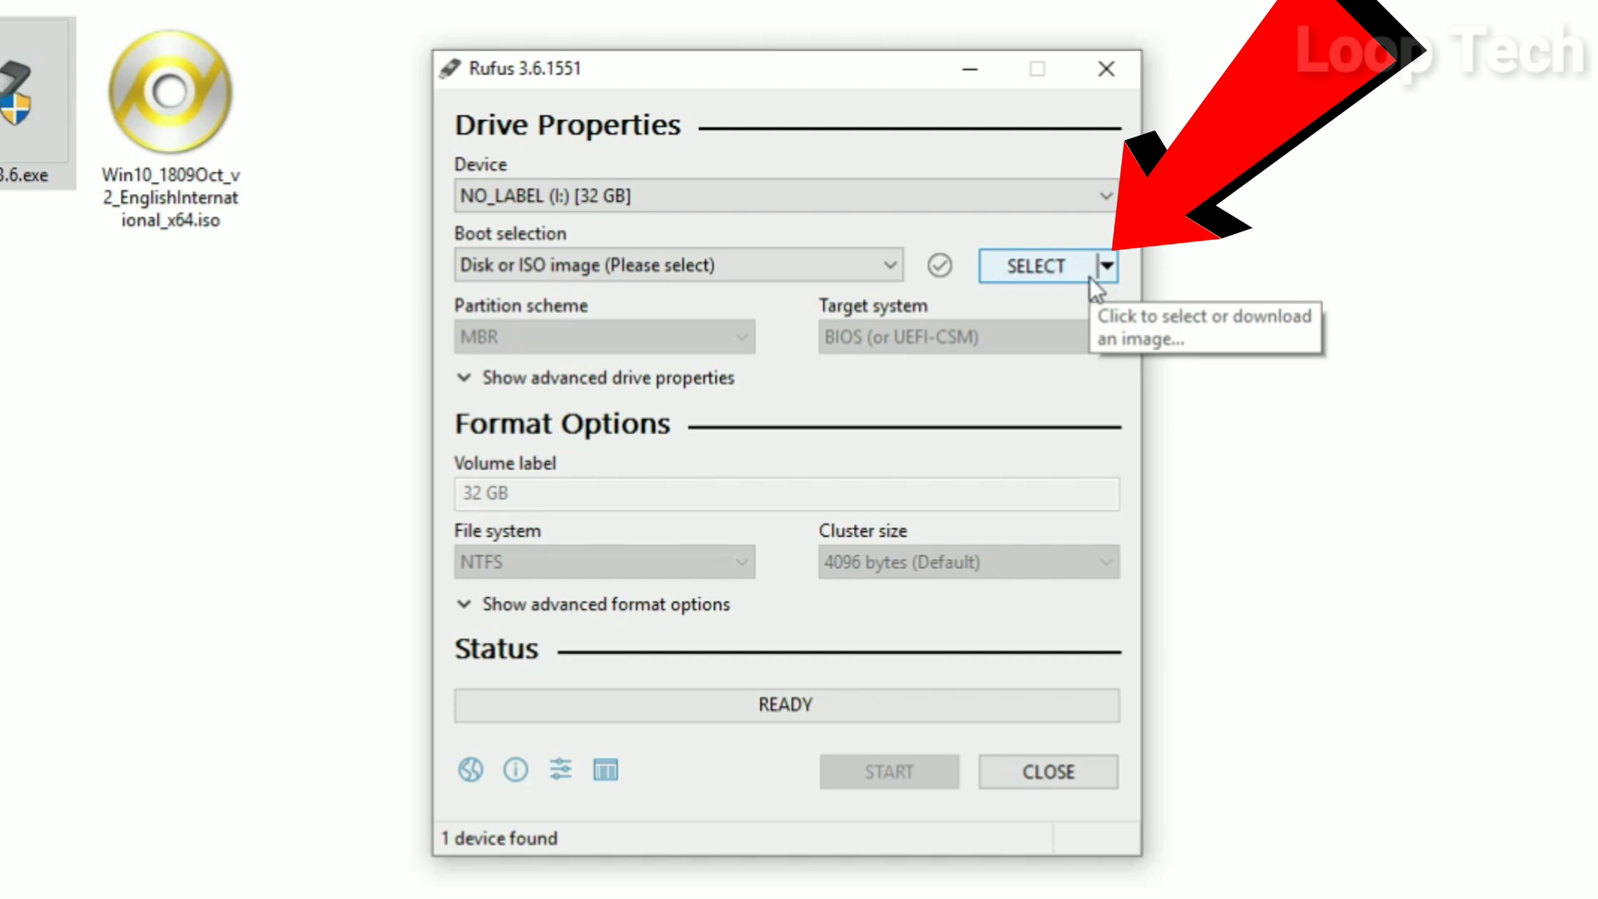
{"action": "left_click", "coordinate": [1036, 268]}
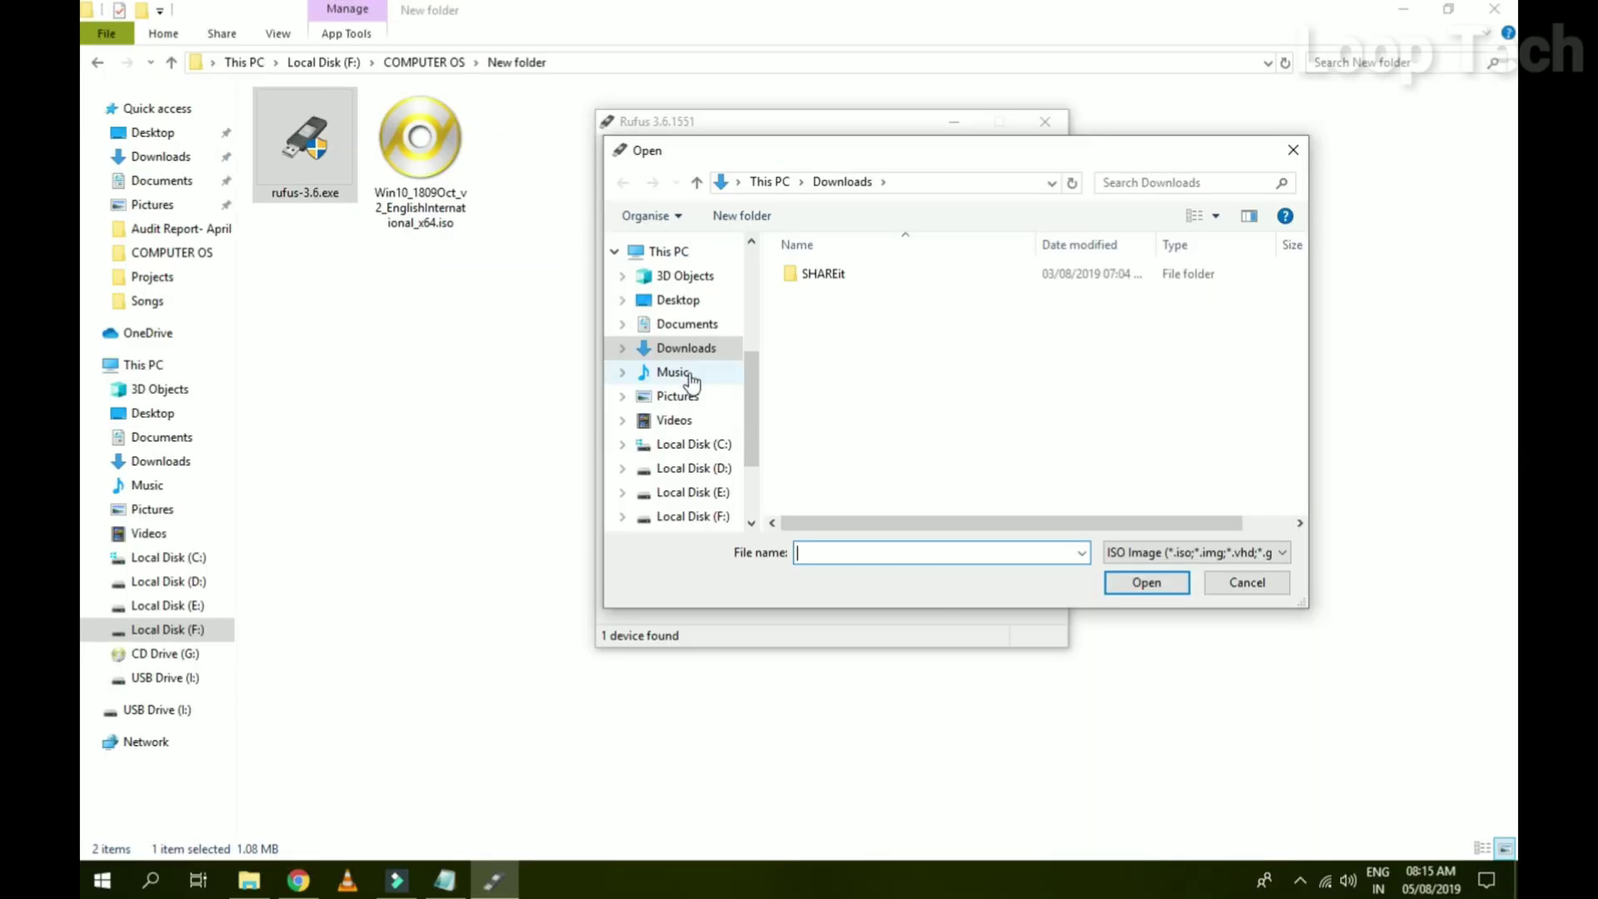
{"action": "scroll", "coordinate": [690, 380], "scroll_direction": "down", "scroll_amount": 2}
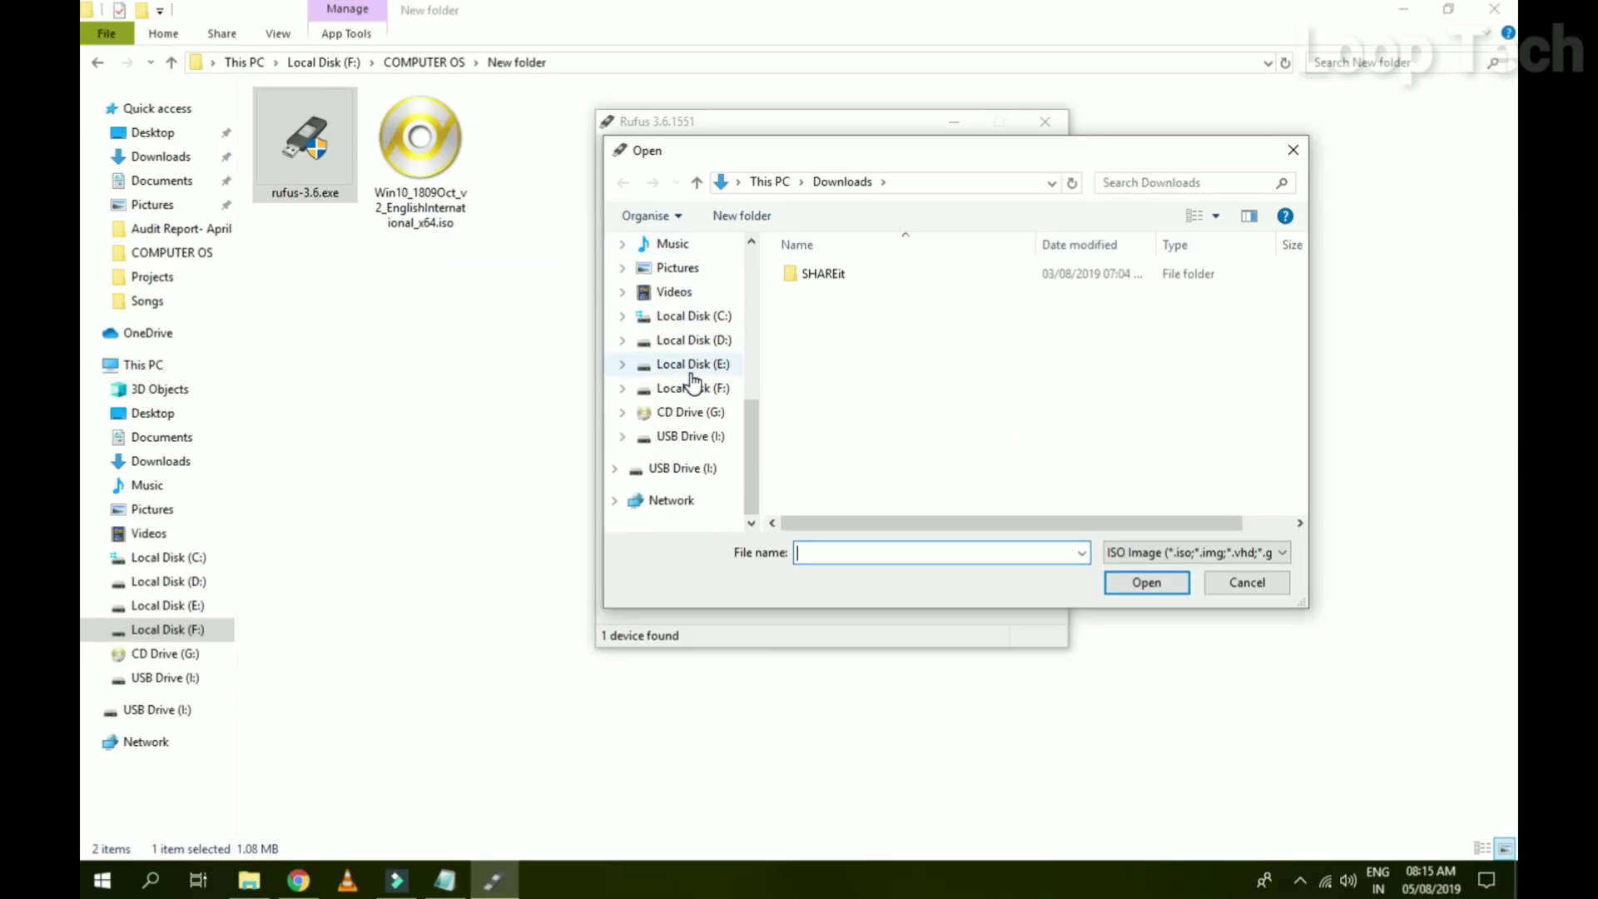
{"action": "scroll", "coordinate": [692, 379], "scroll_direction": "up", "scroll_amount": 2}
{"action": "scroll", "coordinate": [691, 378], "scroll_direction": "down", "scroll_amount": 2}
{"action": "left_click", "coordinate": [694, 388]}
{"action": "left_click_drag", "start_coordinate": [933, 157], "coordinate": [837, 634]}
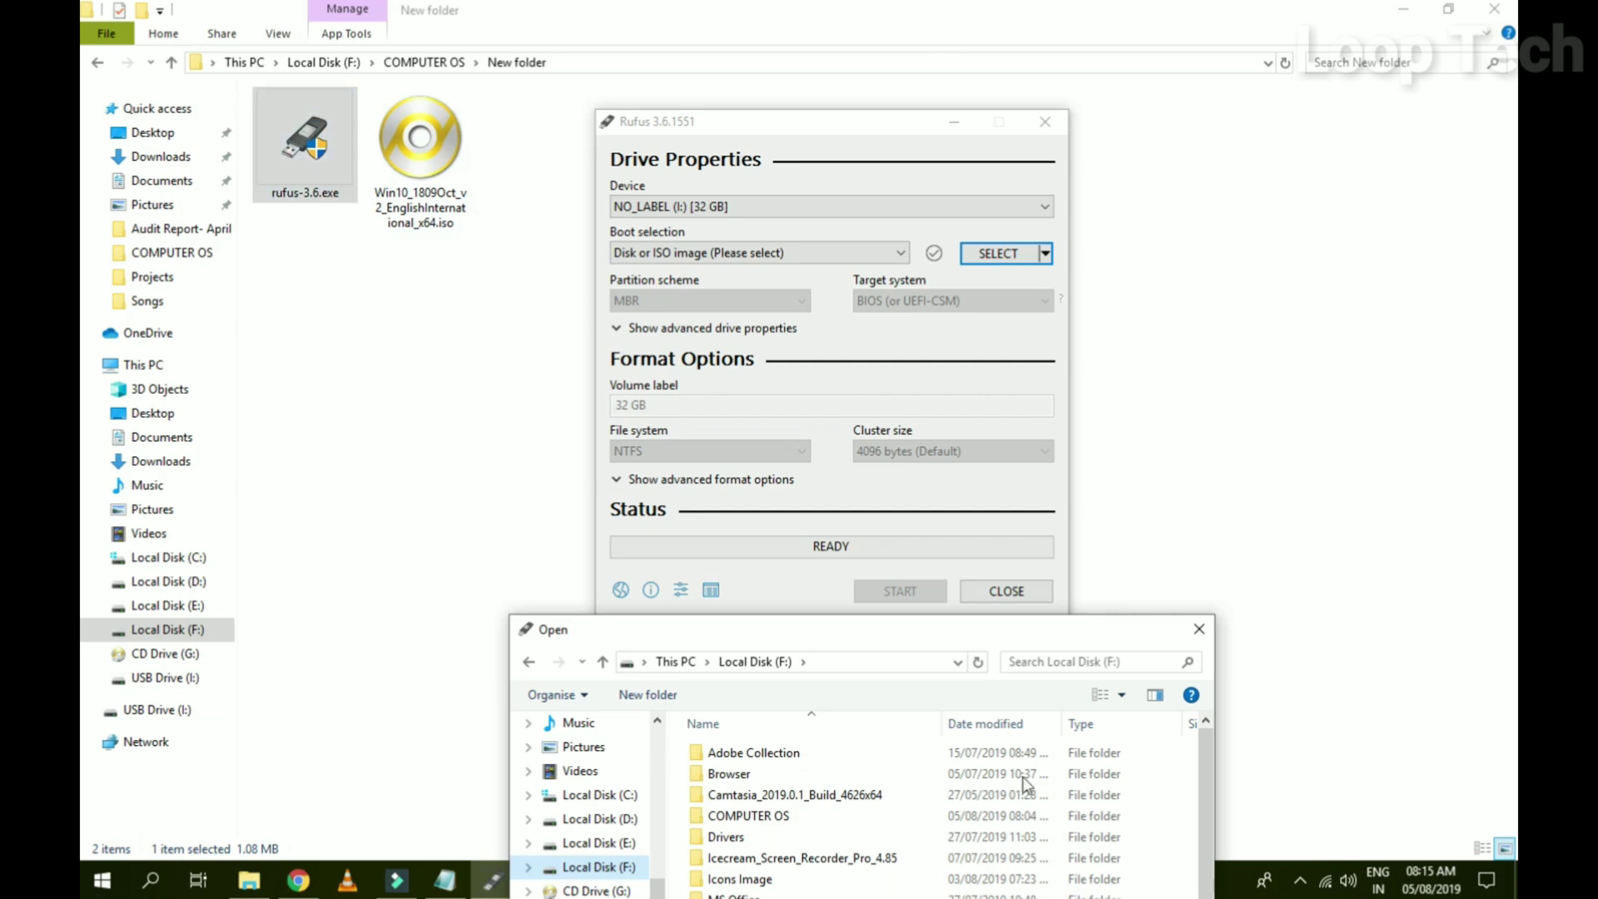
{"action": "left_click_drag", "start_coordinate": [855, 636], "coordinate": [839, 241]}
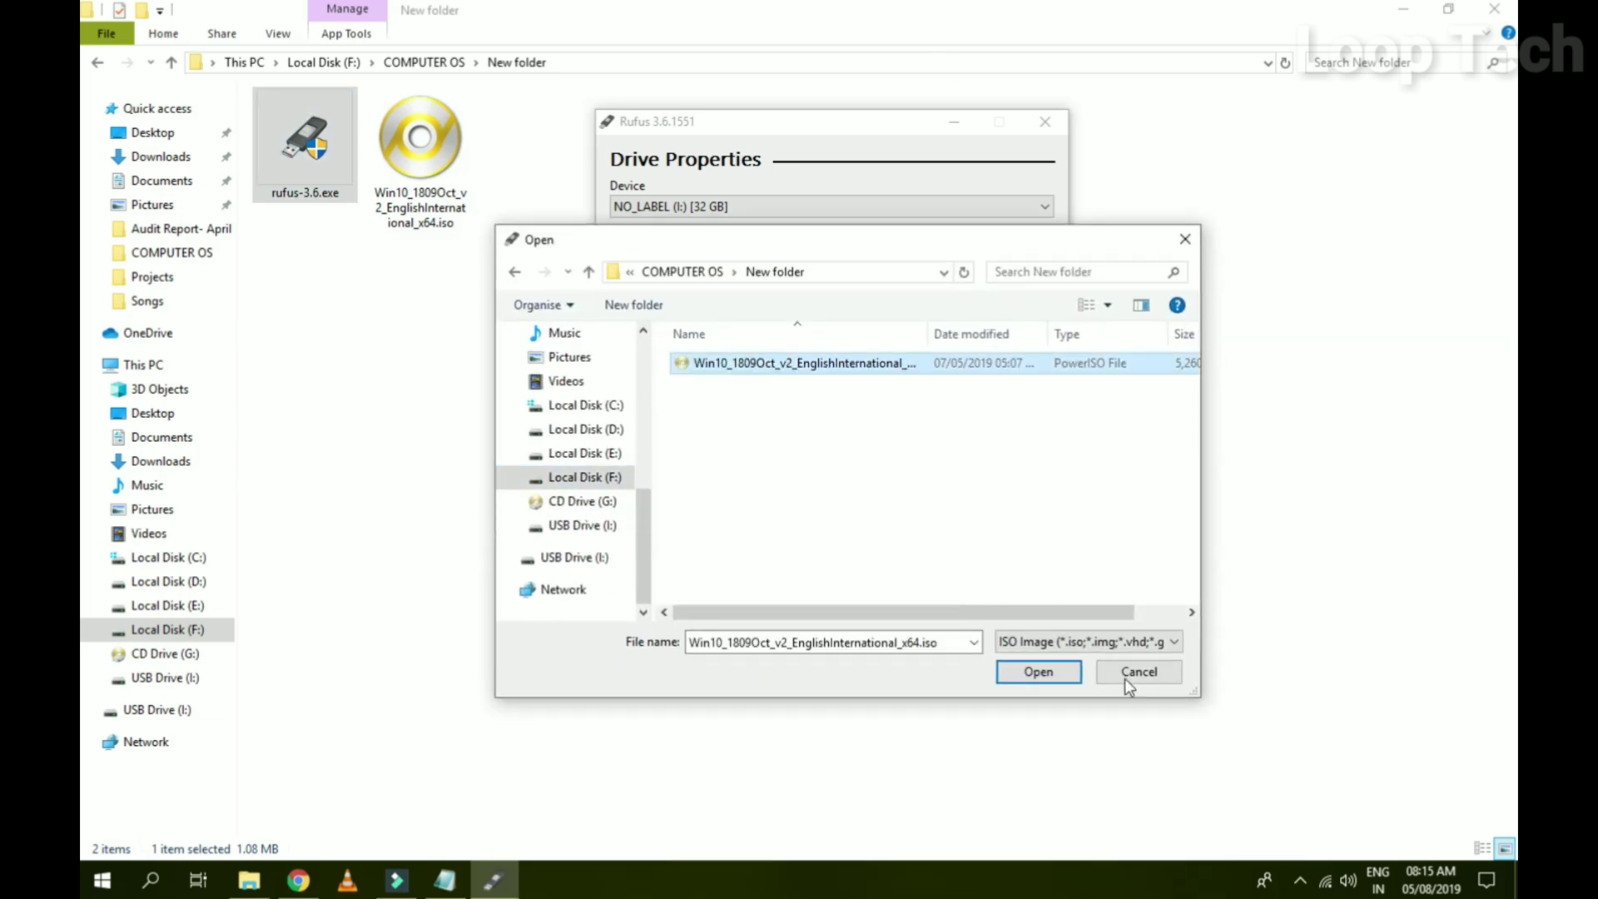
{"action": "left_click", "coordinate": [1037, 672]}
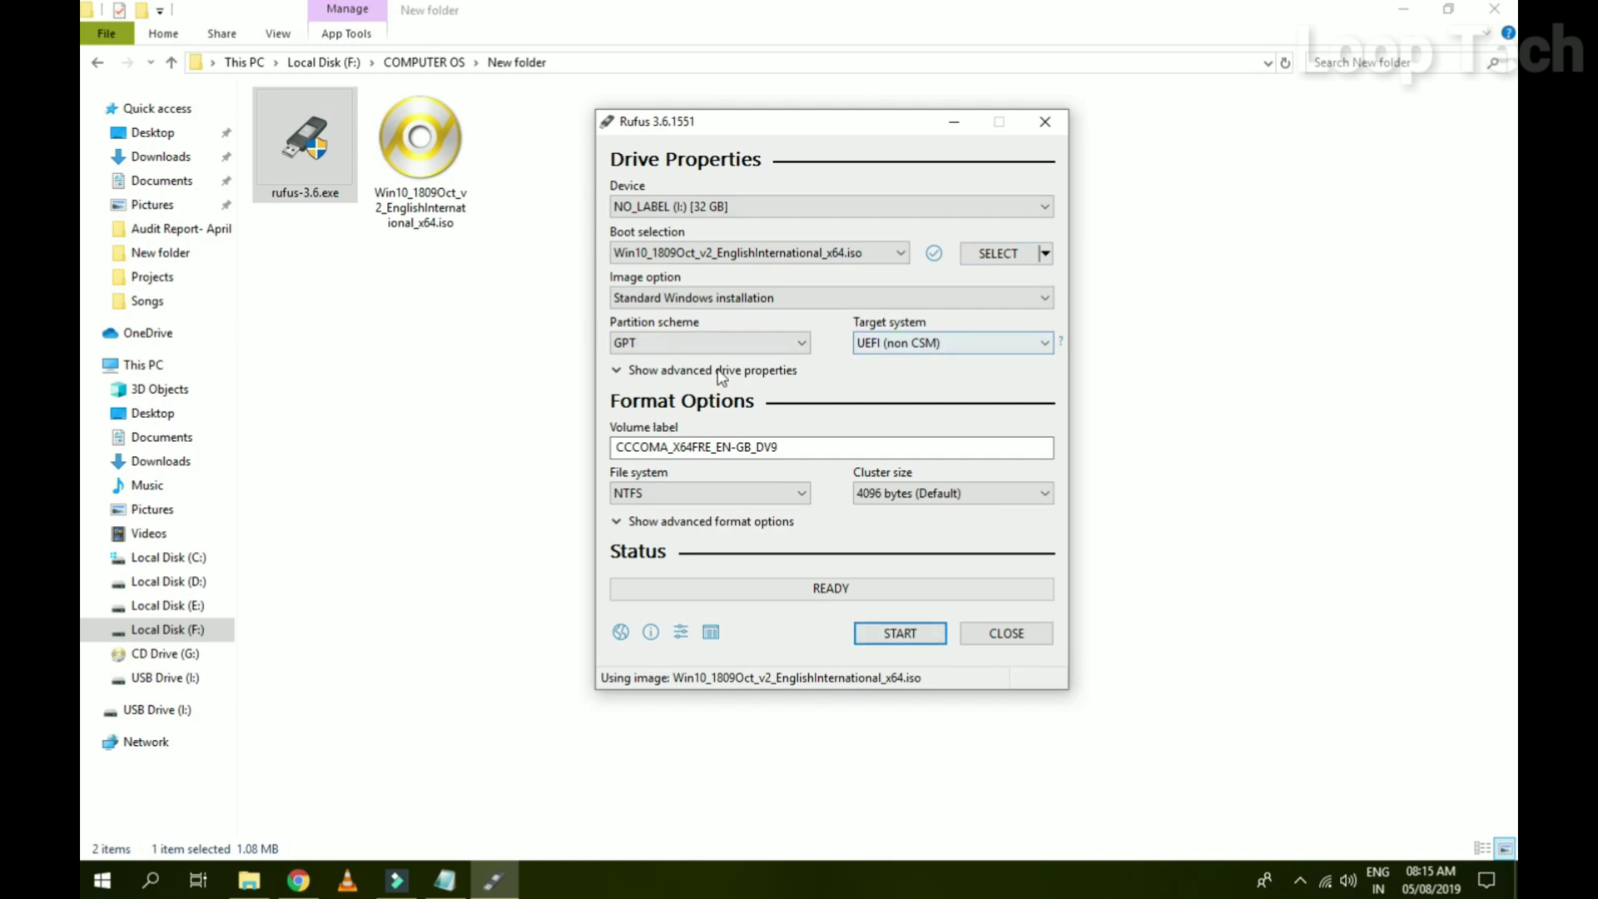
Write the Windows 10 image to the USB drive, accepting the data erasure, and close the Secure Boot notice and Rufus
{"action": "left_click", "coordinate": [909, 634]}
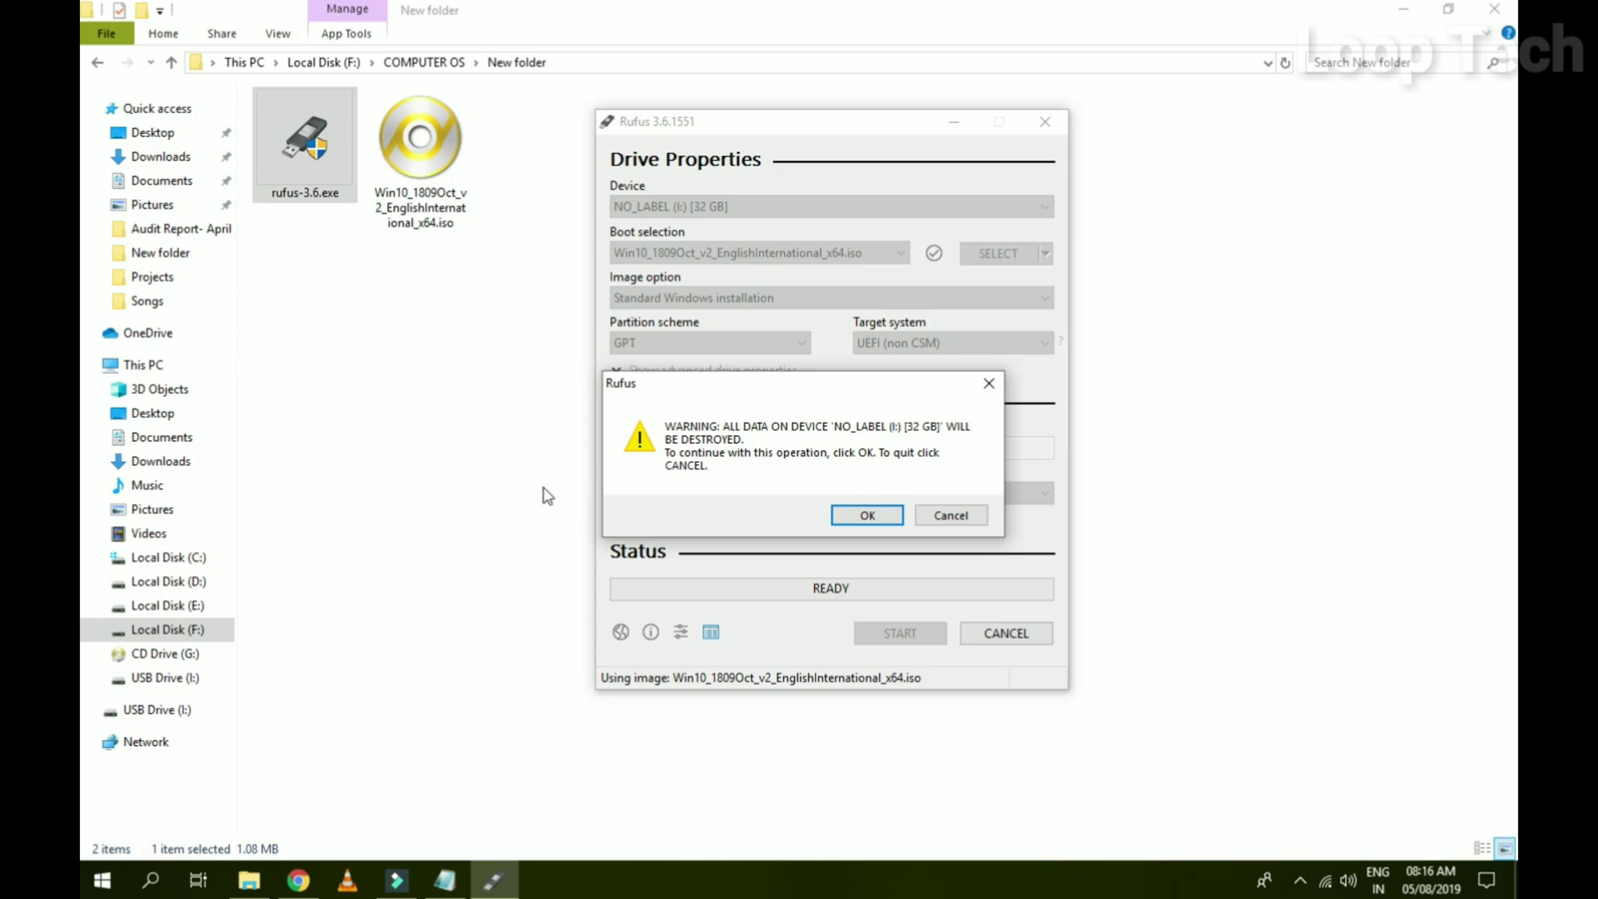
{"action": "left_click", "coordinate": [872, 517]}
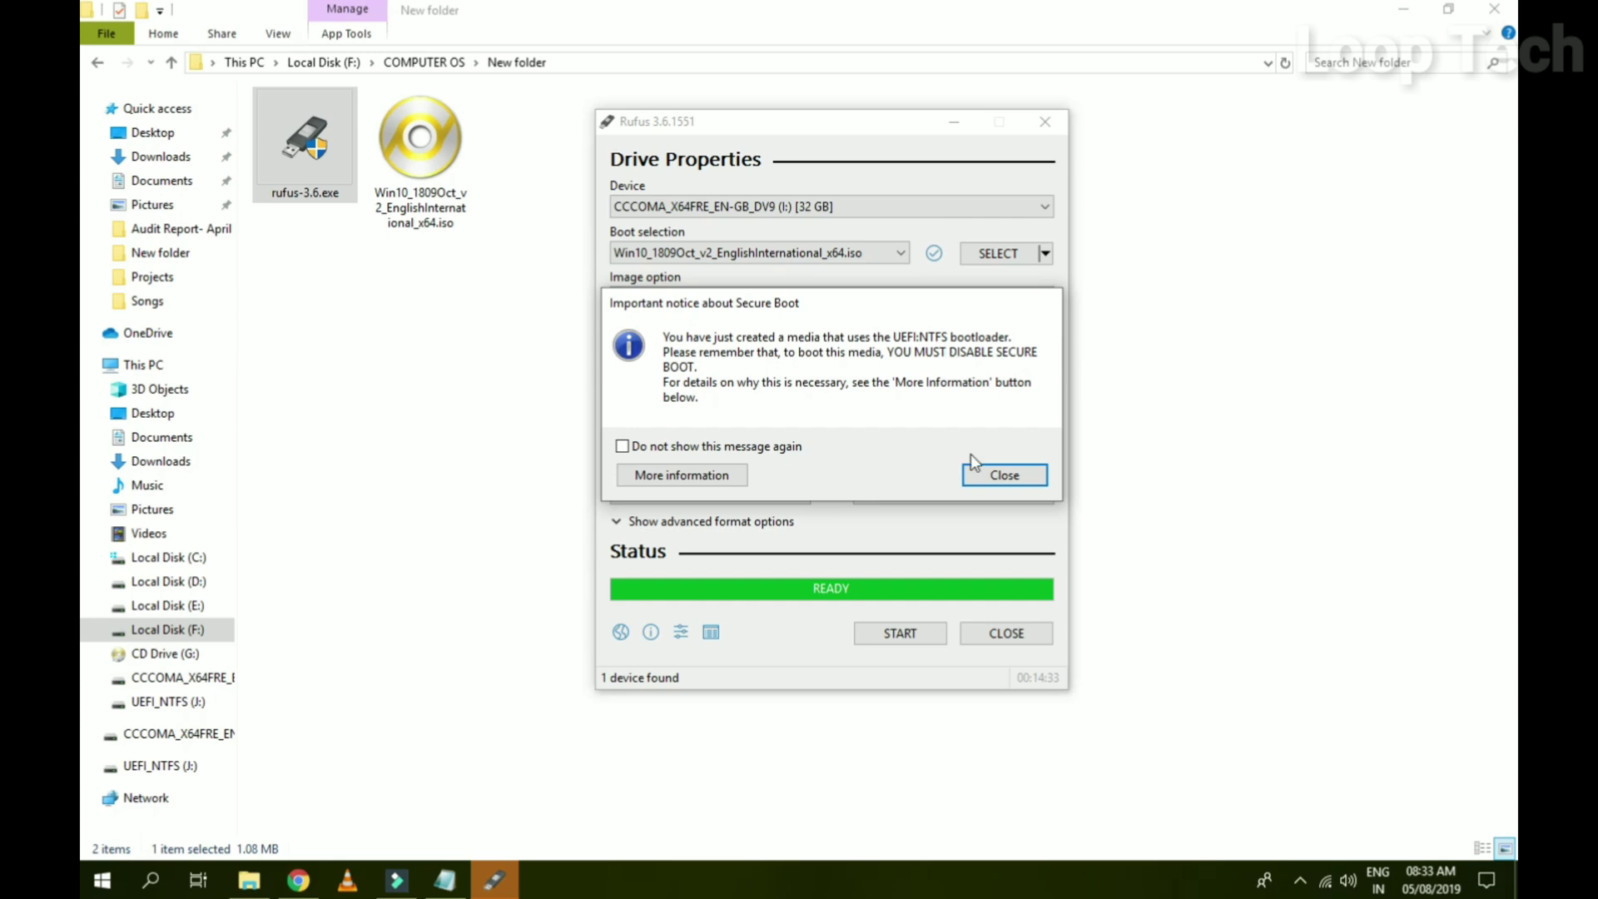
{"action": "left_click", "coordinate": [993, 484]}
{"action": "left_click", "coordinate": [1045, 122]}
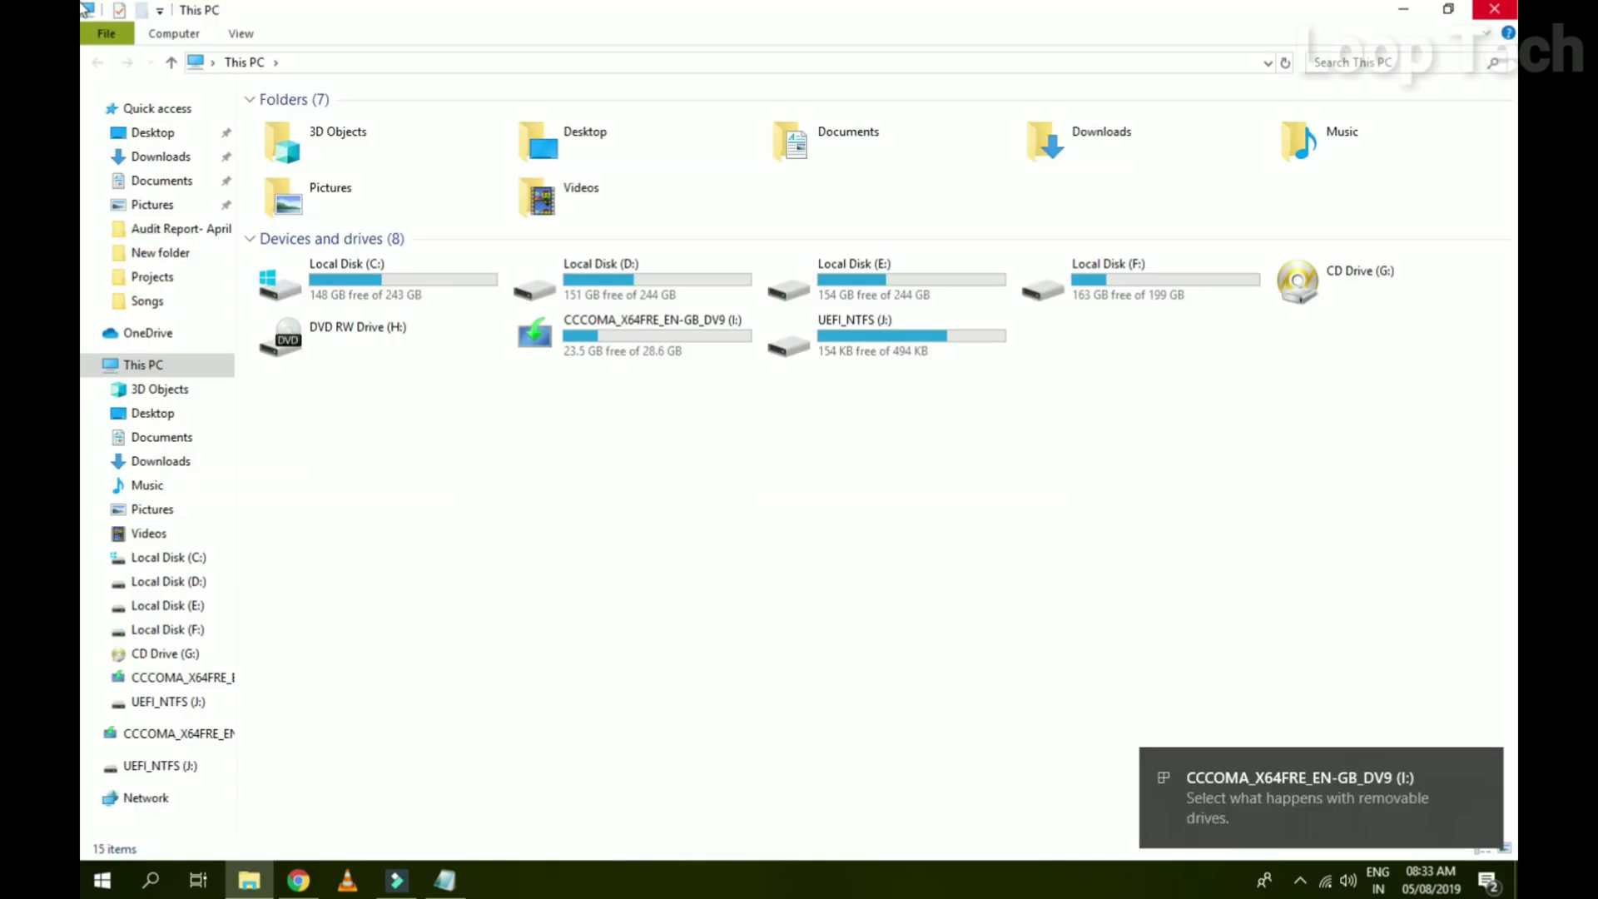
Open the CCCOMA_X64FRE_EN-GB_DV9 (I:) drive from This PC and inspect the installation files written to it
{"action": "double_click", "coordinate": [87, 10]}
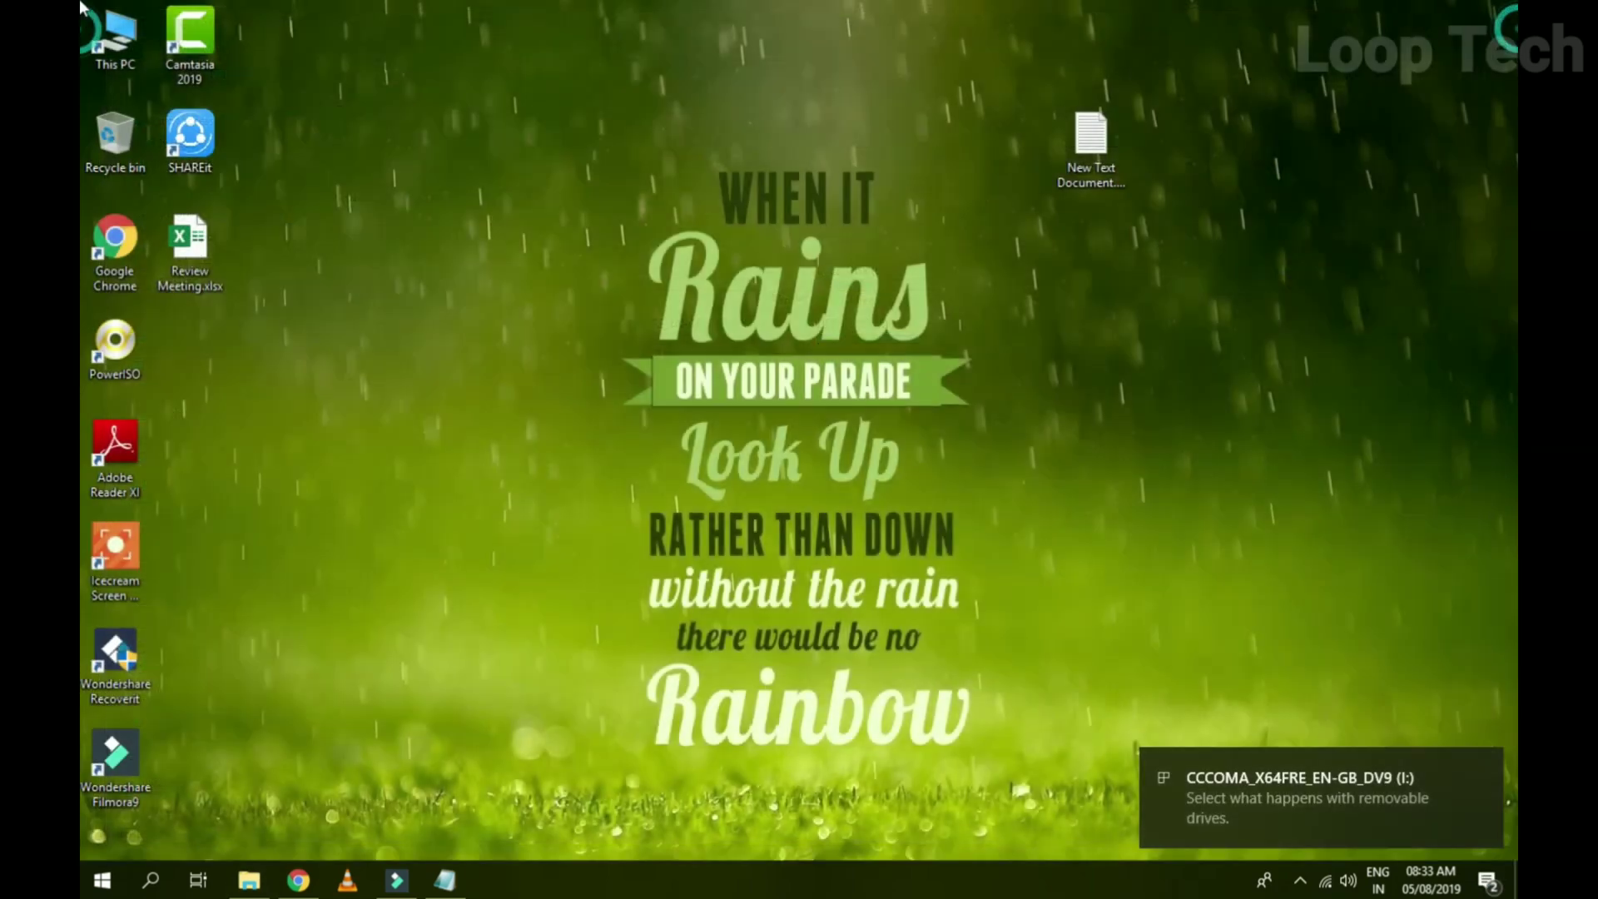
{"action": "double_click", "coordinate": [114, 35]}
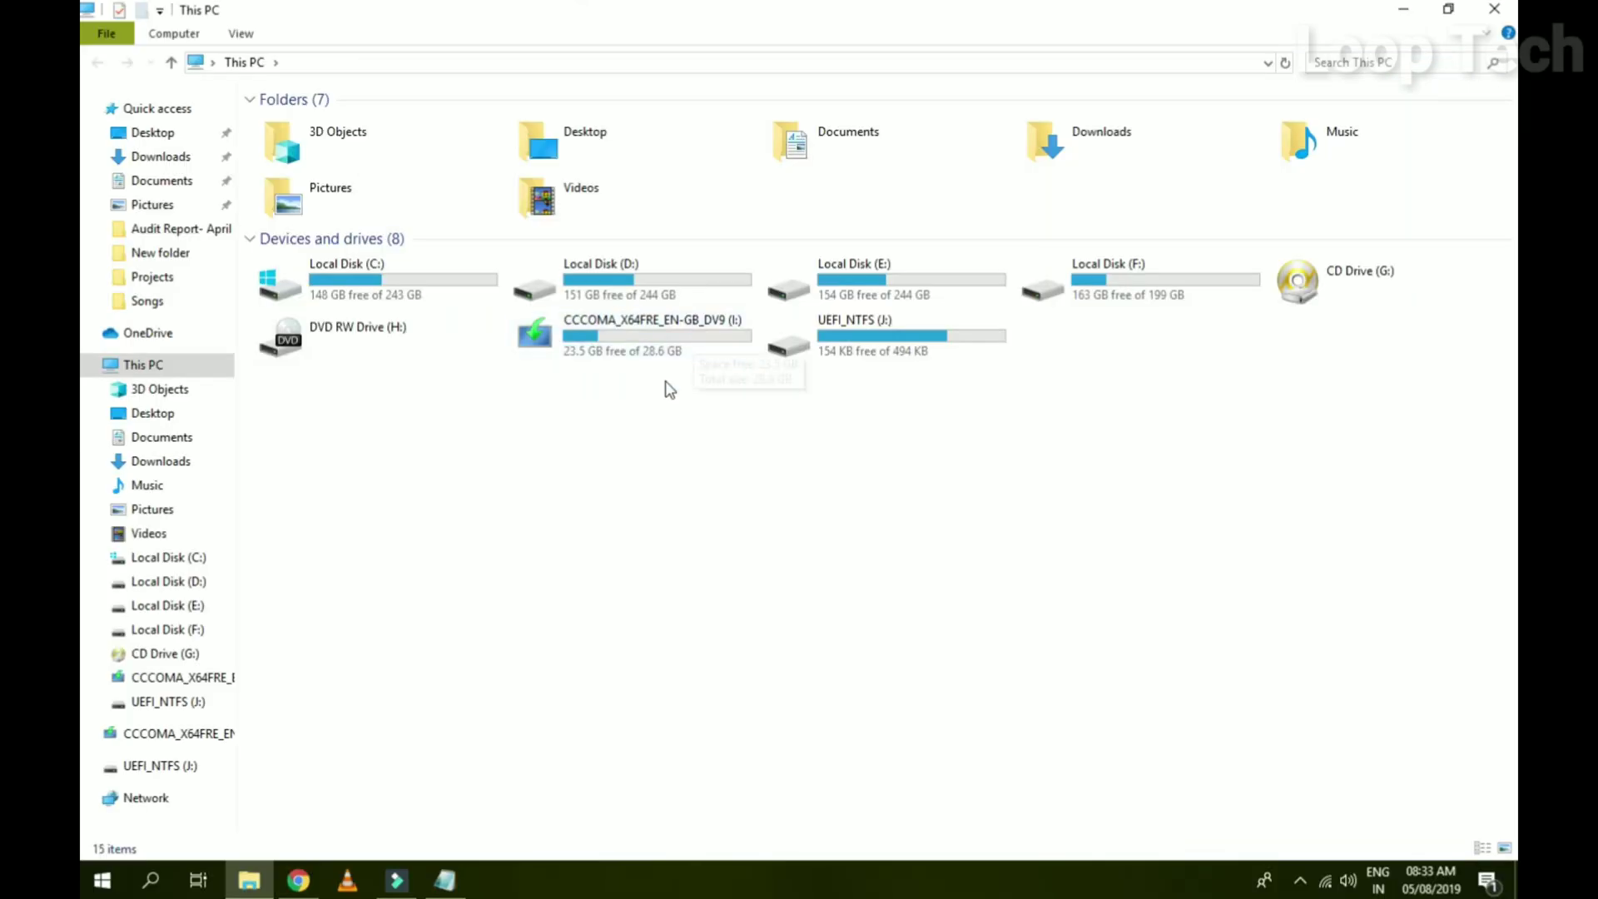
{"action": "double_click", "coordinate": [586, 341]}
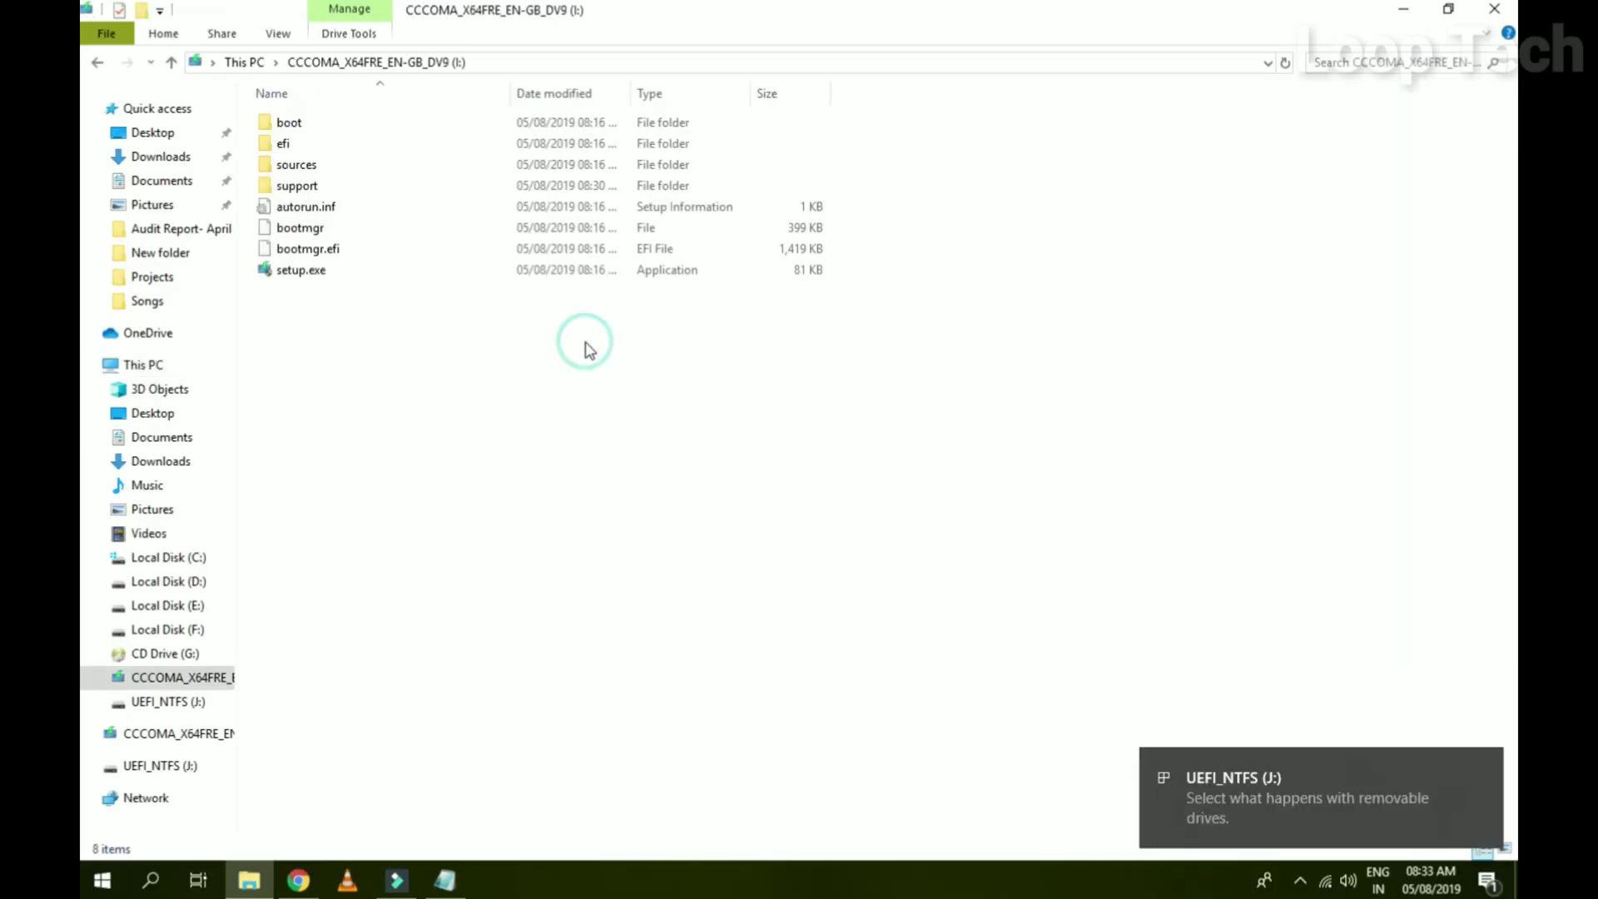
{"action": "left_click_drag", "start_coordinate": [974, 571], "coordinate": [83, 106]}
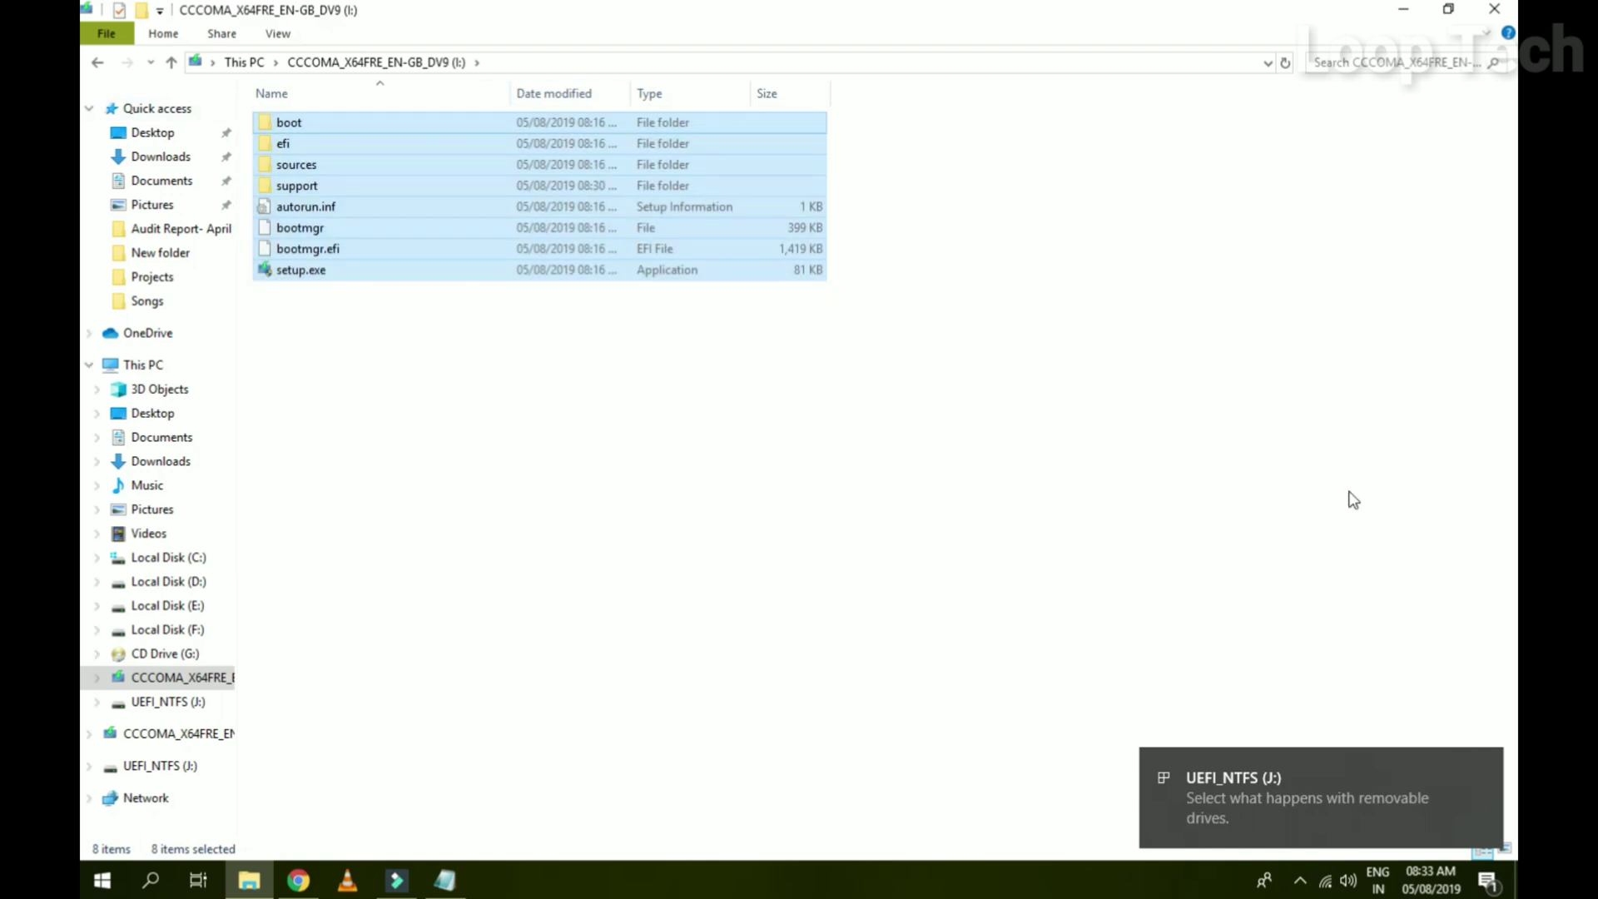
Return to This PC and eject the CCCOMA_X64FRE_EN-GB_DV9 (I:) USB drive
{"action": "key", "text": "alt+Left"}
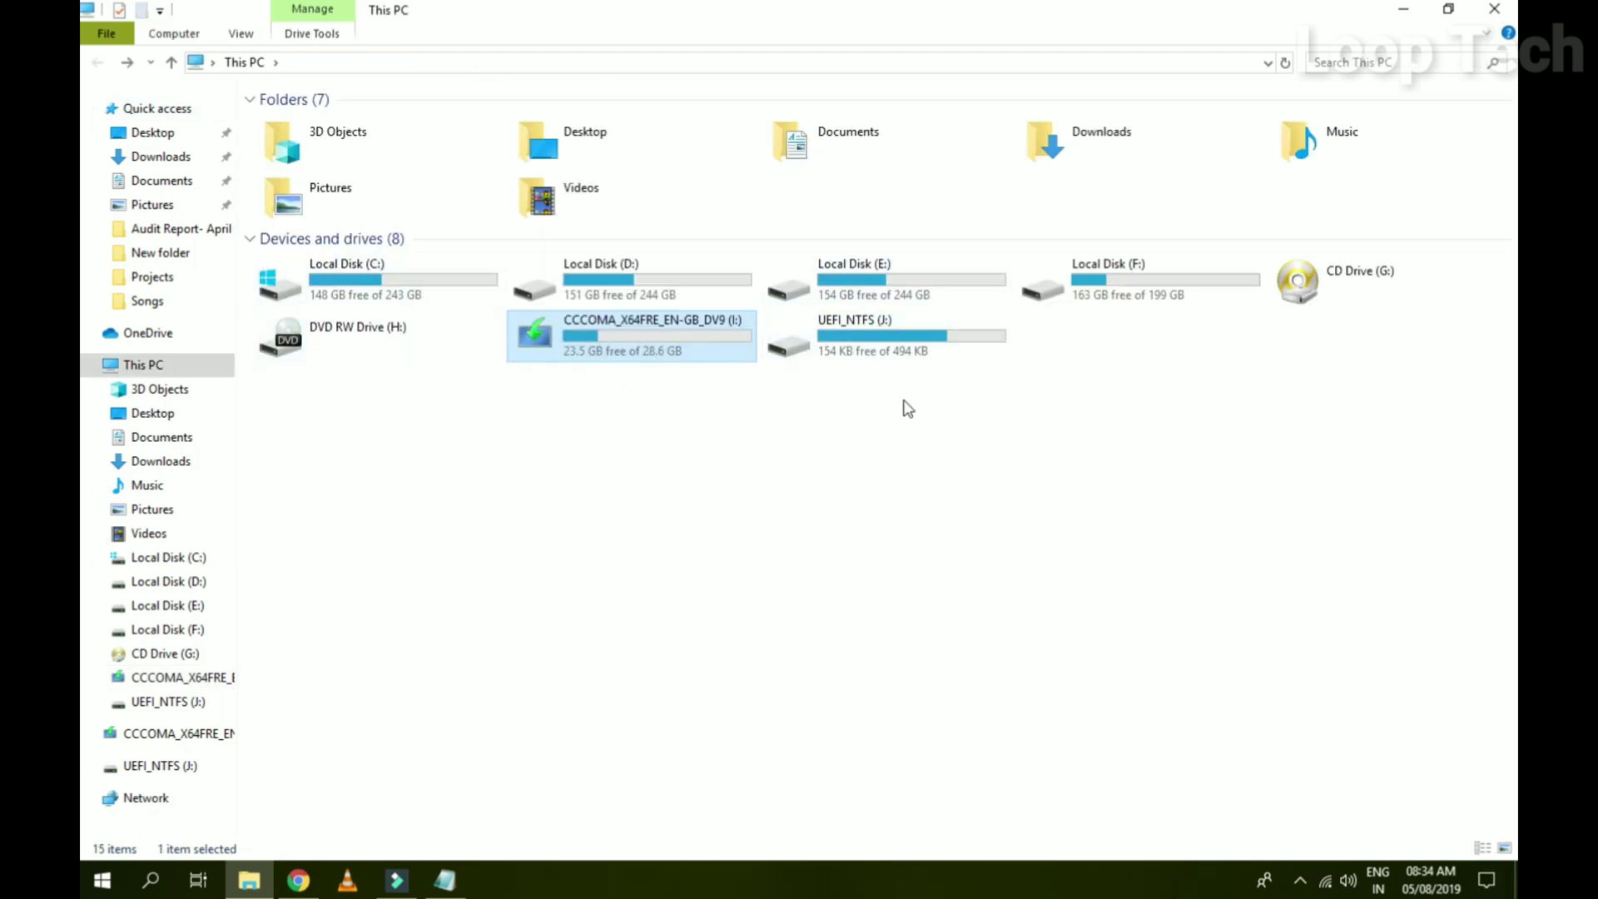
{"action": "right_click", "coordinate": [614, 333]}
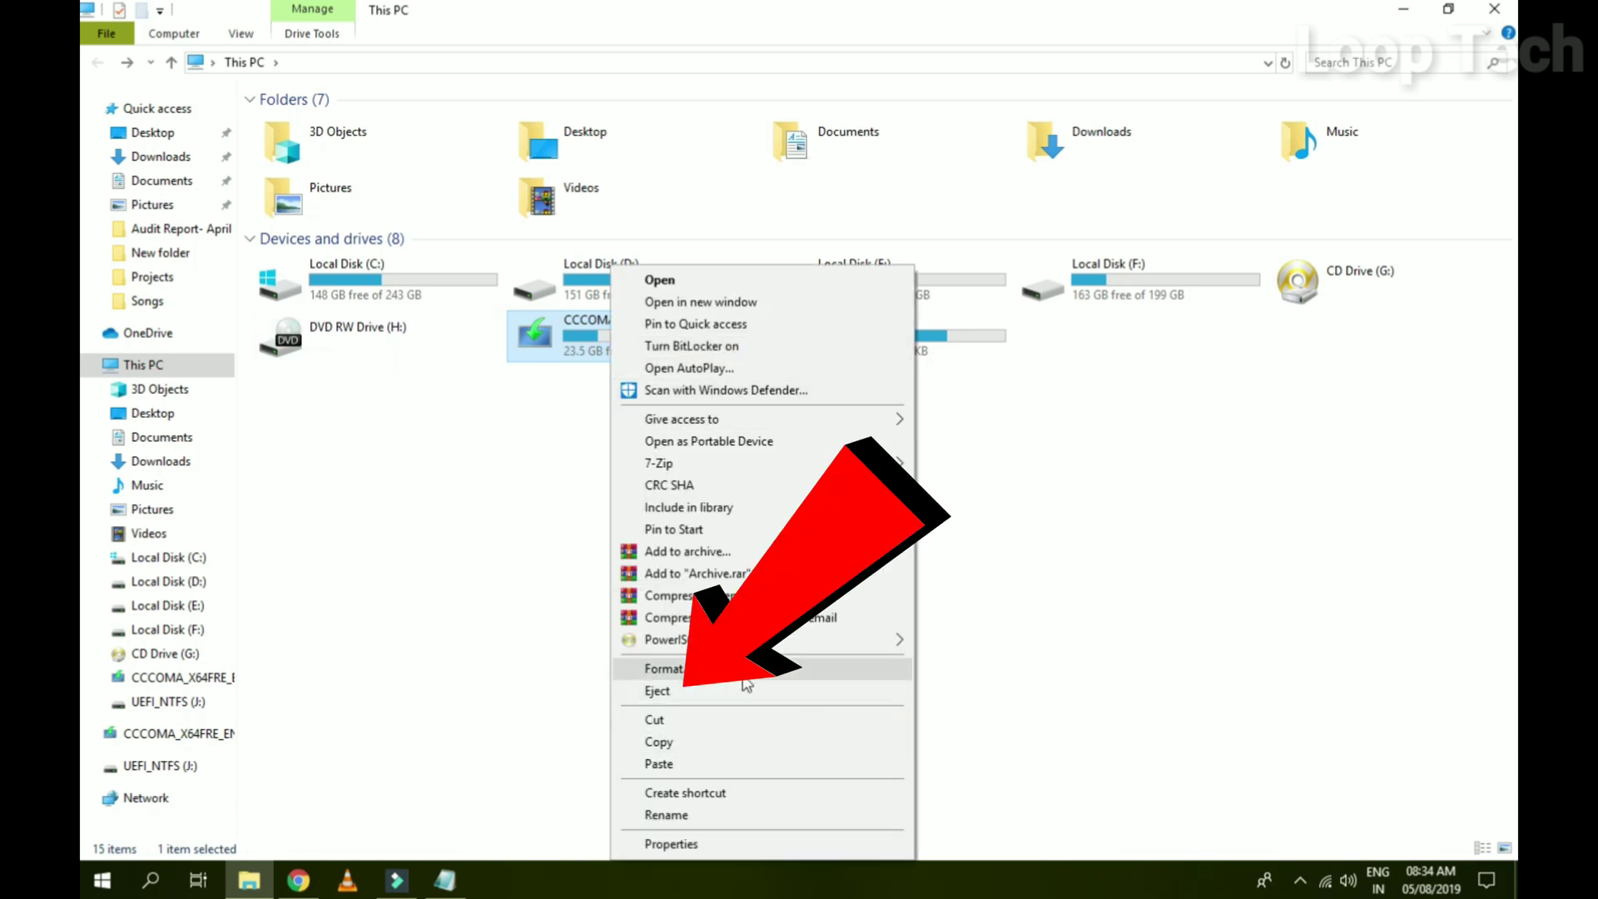
{"action": "left_click", "coordinate": [666, 691]}
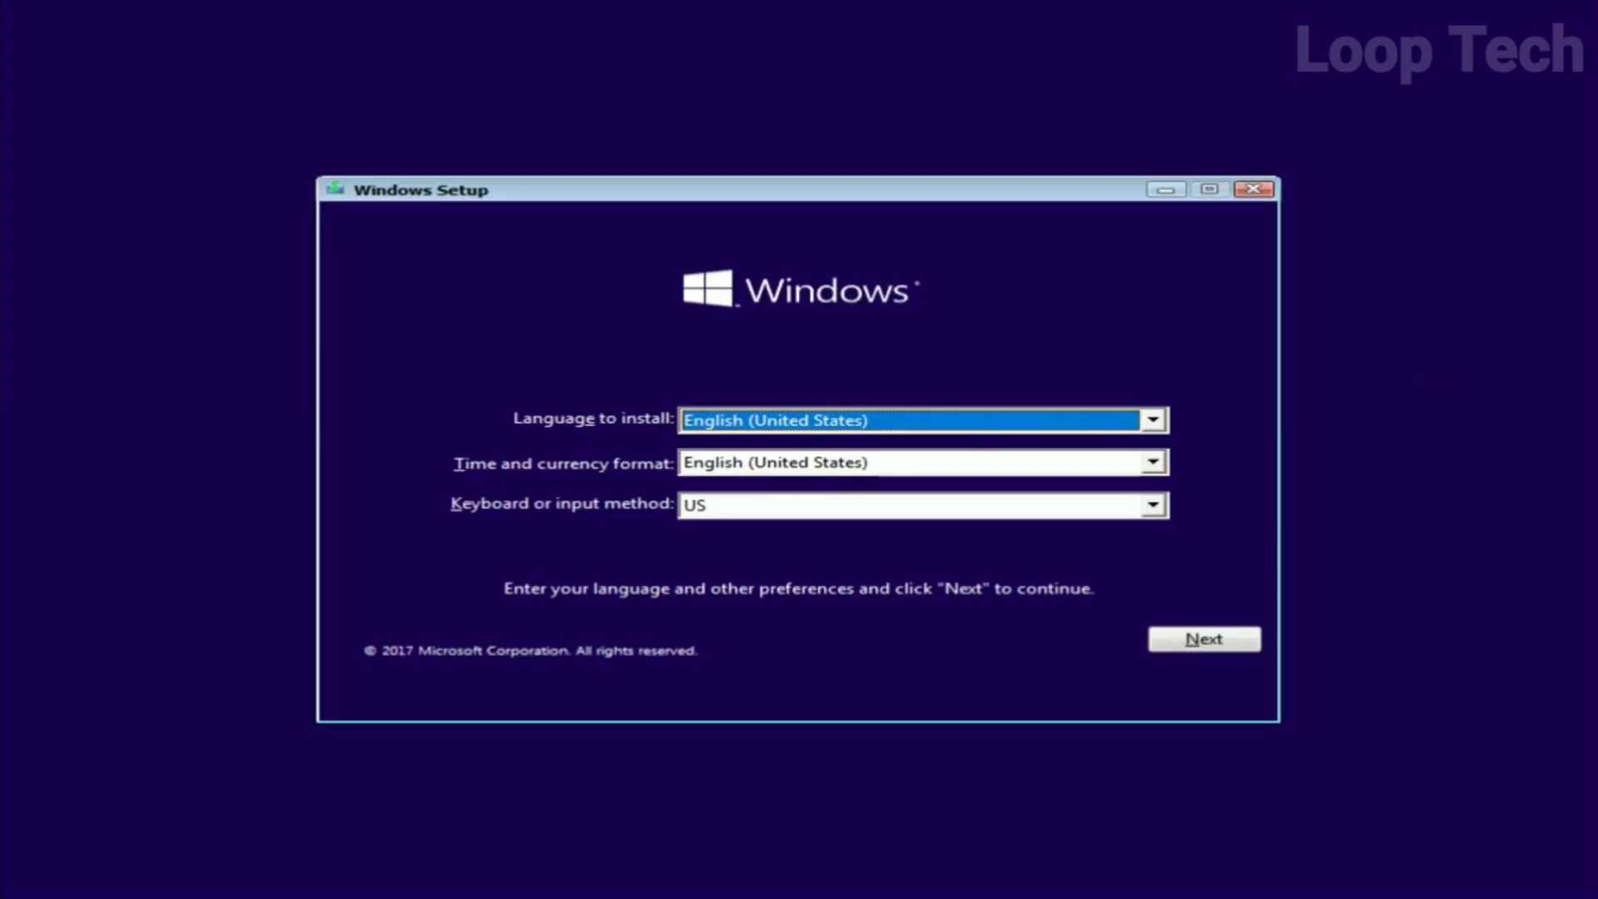
Start the Windows installation with English (United States) language and format and the US keyboard, continuing without a product key
{"action": "left_click", "coordinate": [1199, 647]}
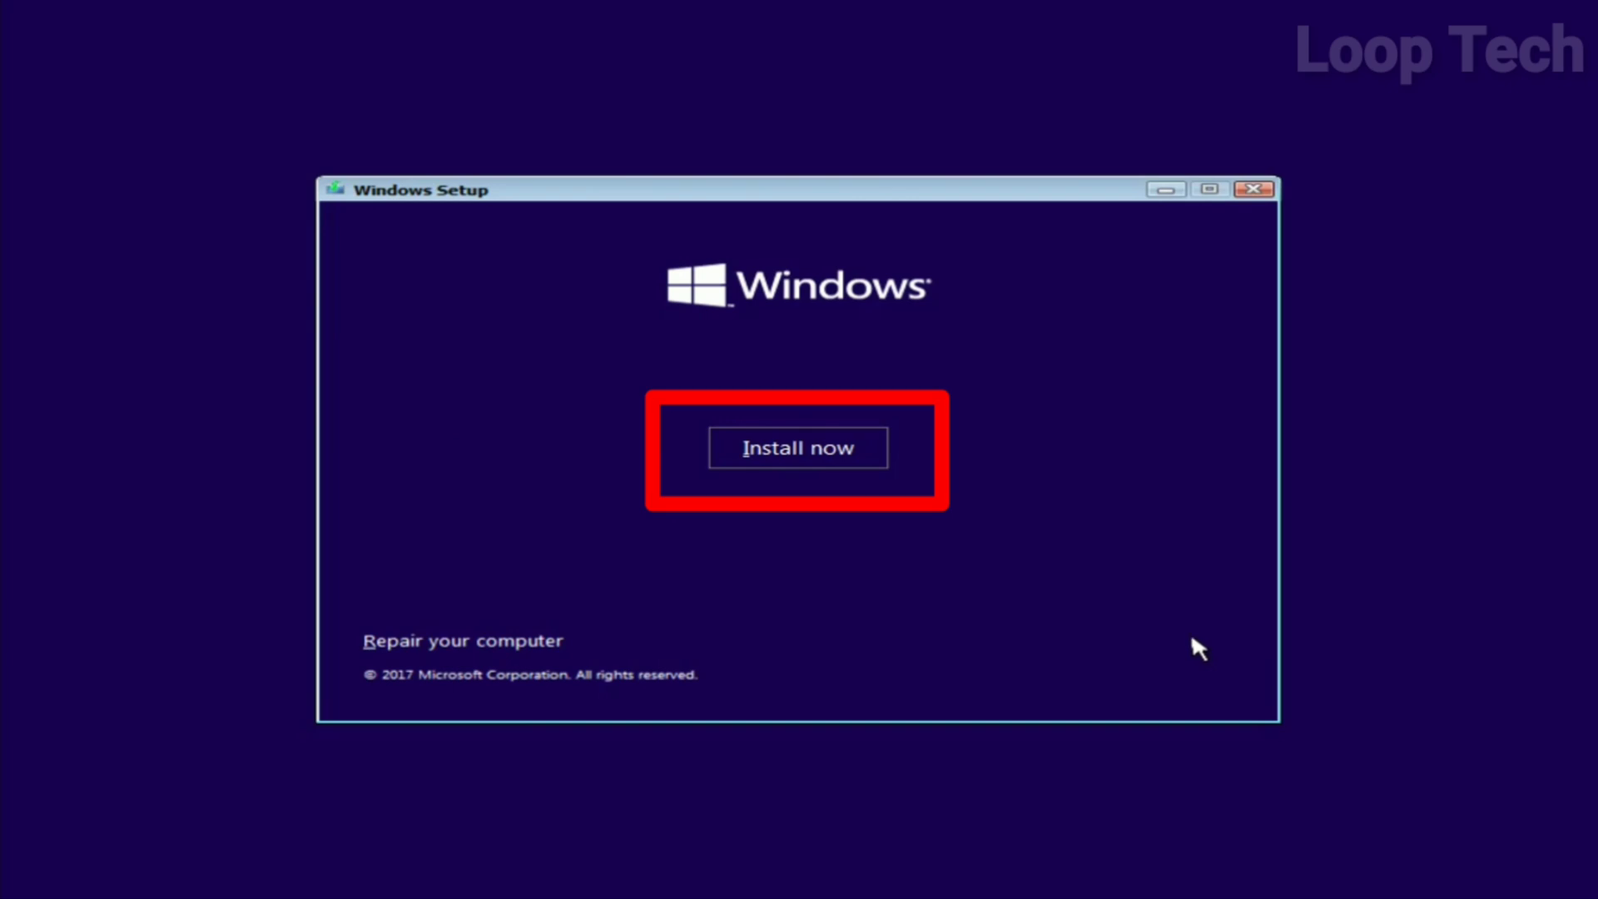
{"action": "left_click", "coordinate": [812, 447]}
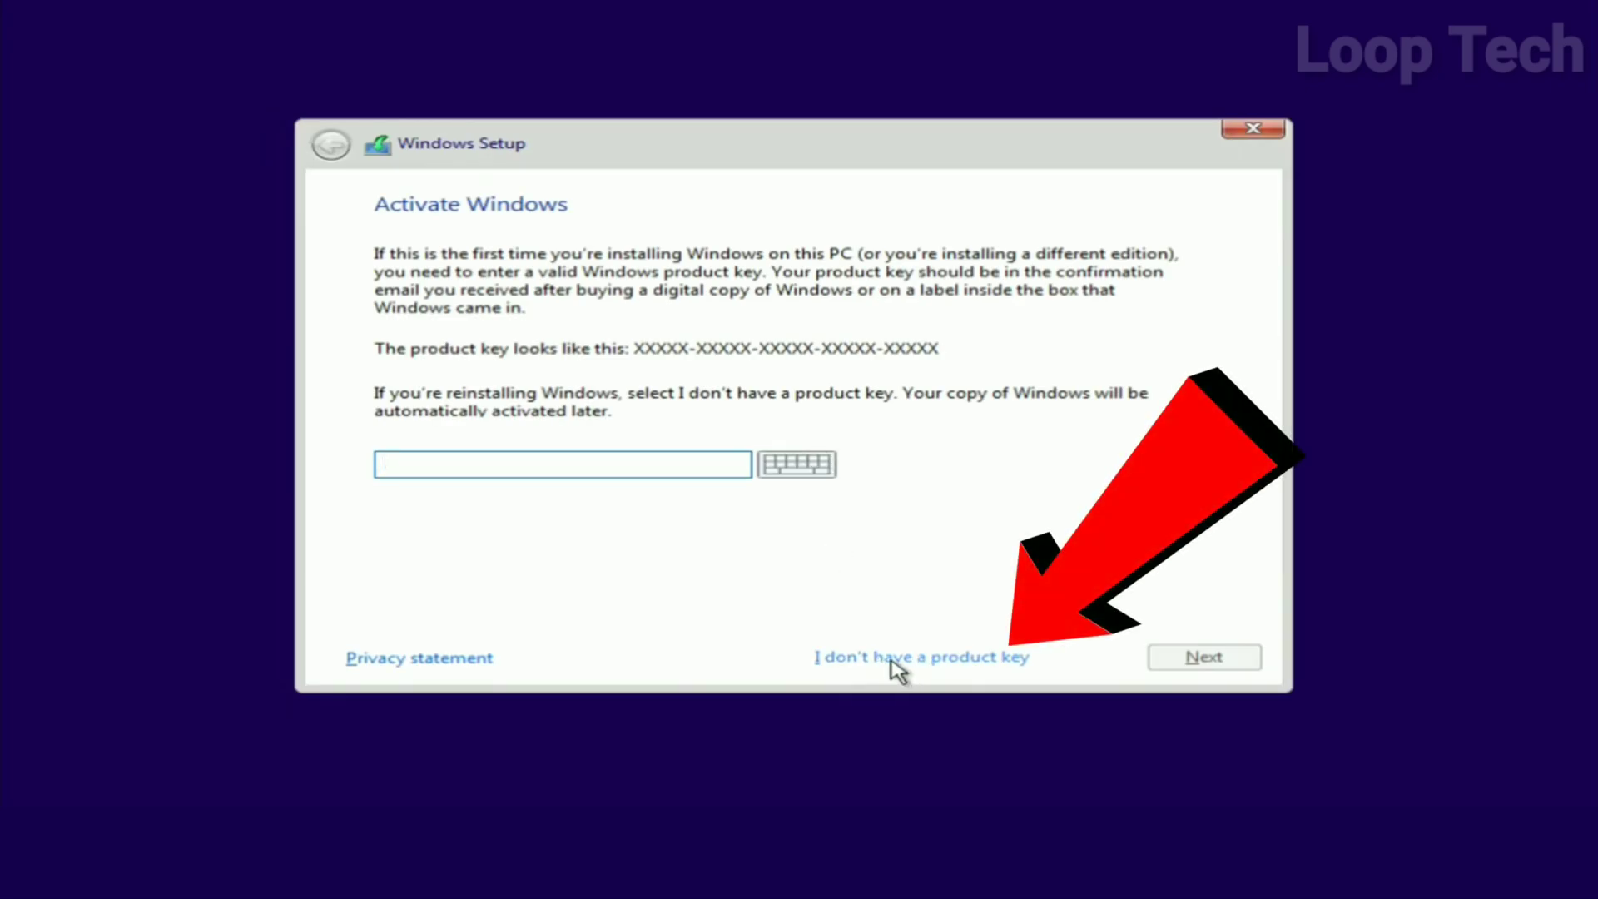
{"action": "left_click", "coordinate": [941, 664]}
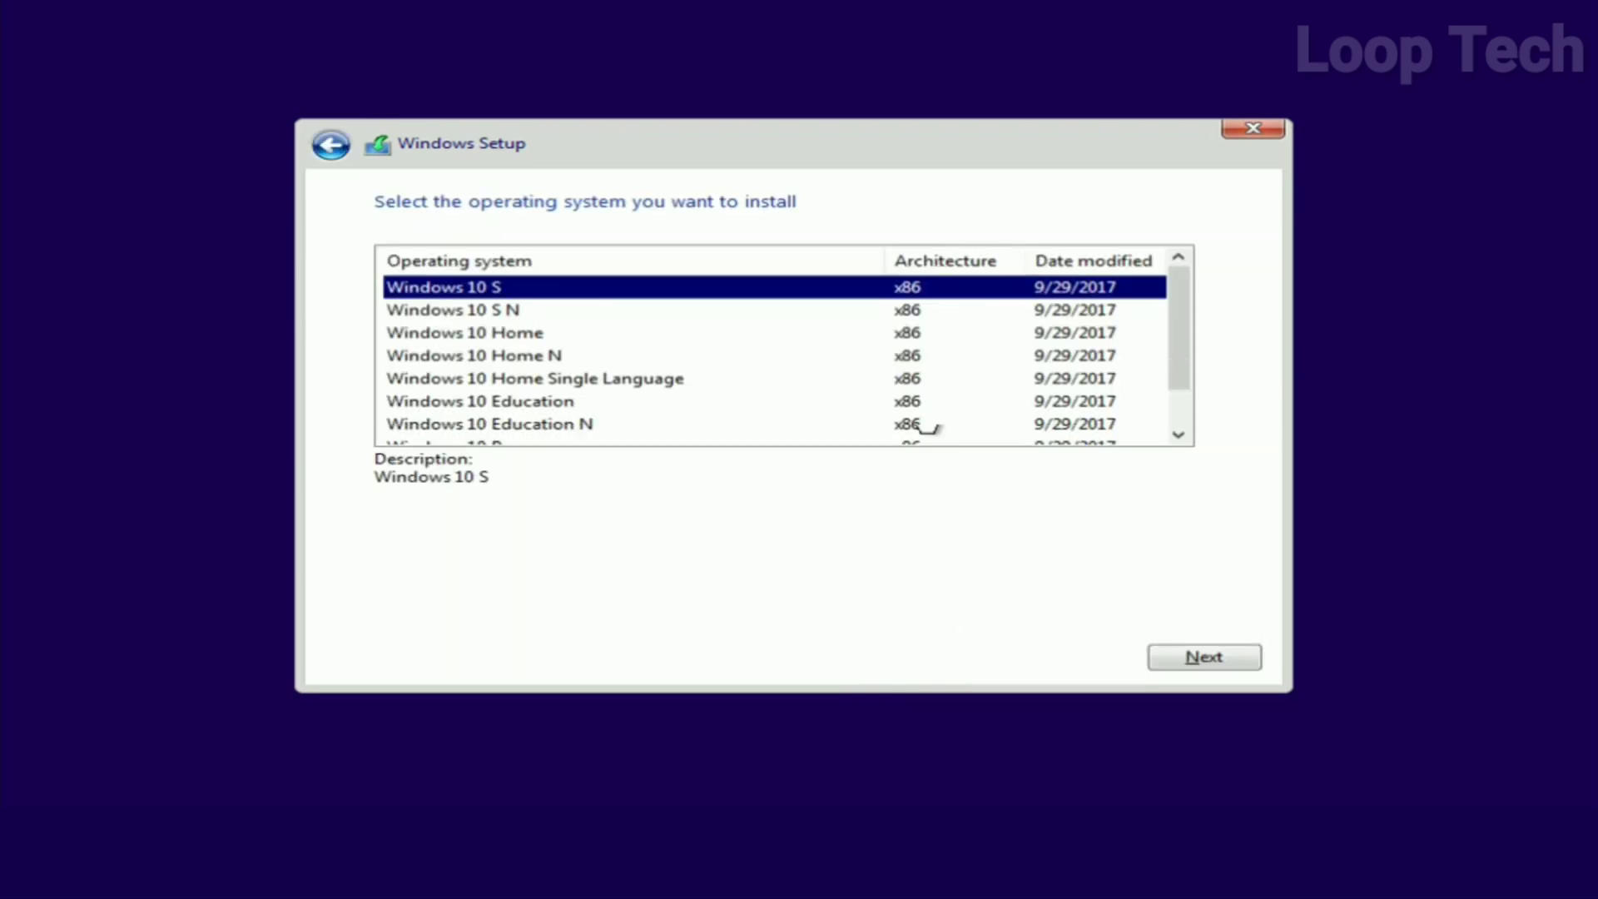
Choose Windows 10 Pro (x86) as the operating system to install and accept the license terms
{"action": "left_click_drag", "start_coordinate": [1185, 315], "coordinate": [1186, 375]}
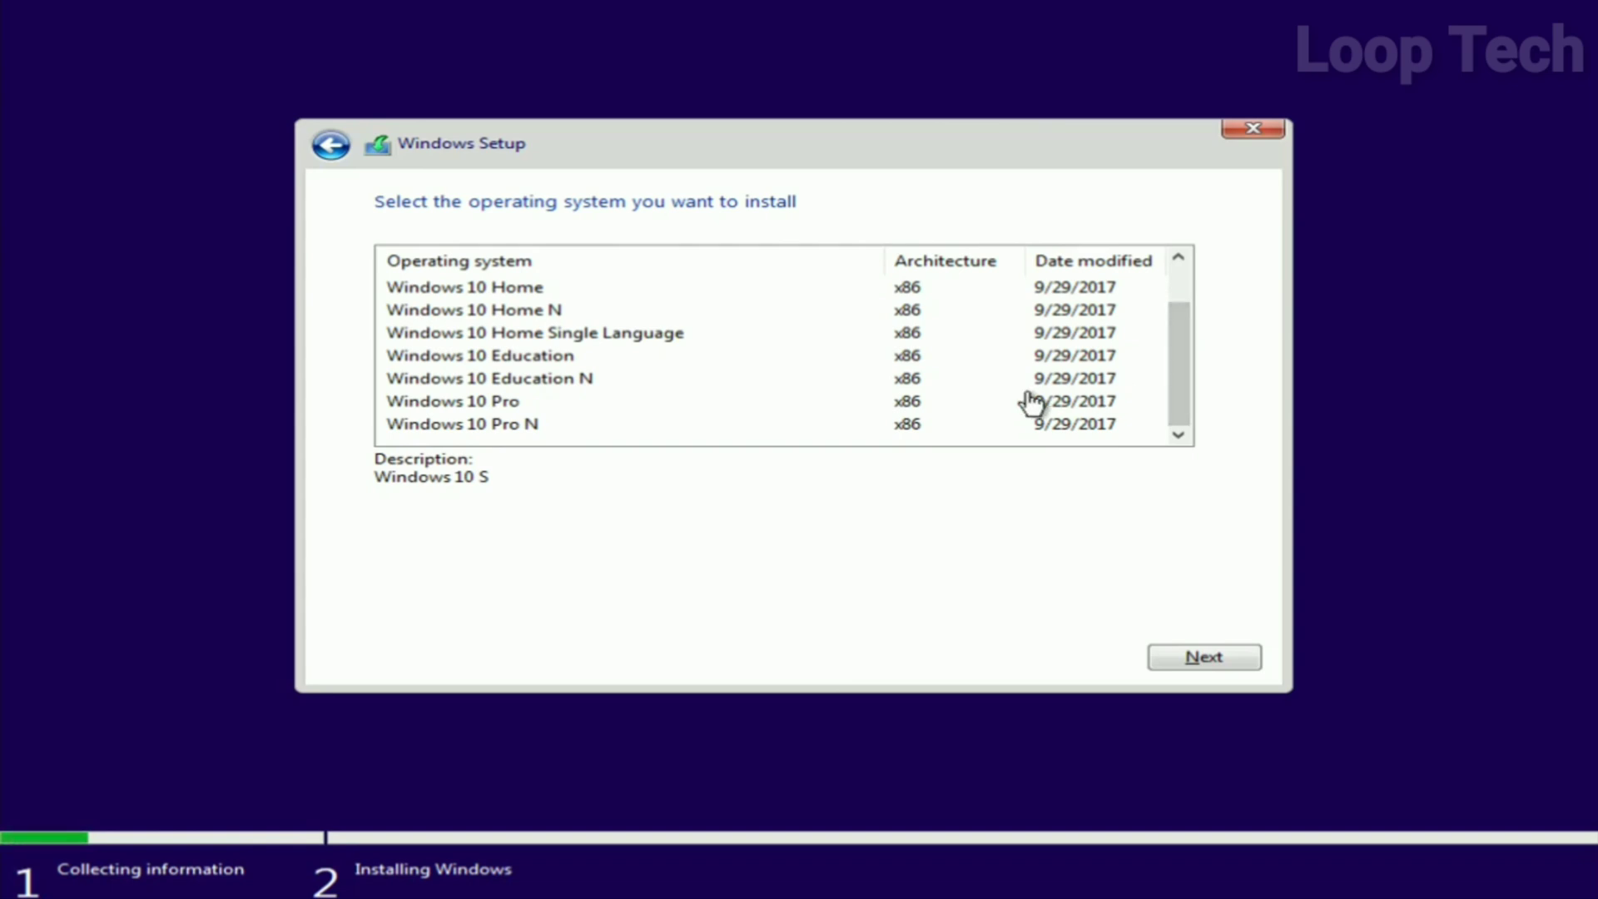
{"action": "left_click", "coordinate": [902, 406]}
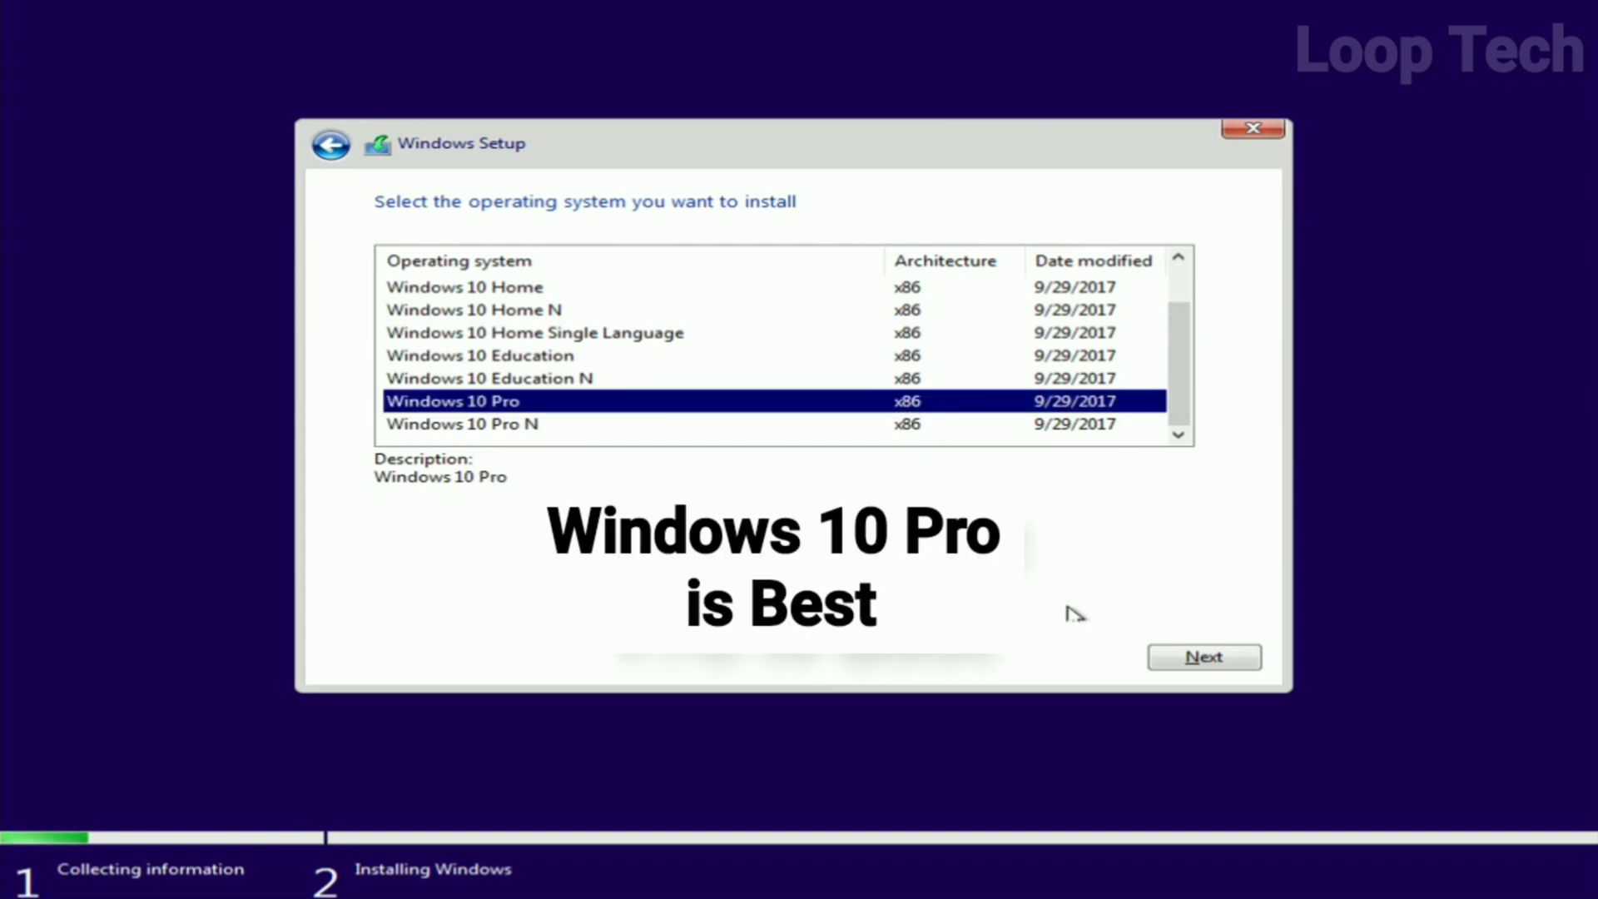
{"action": "left_click", "coordinate": [1166, 656]}
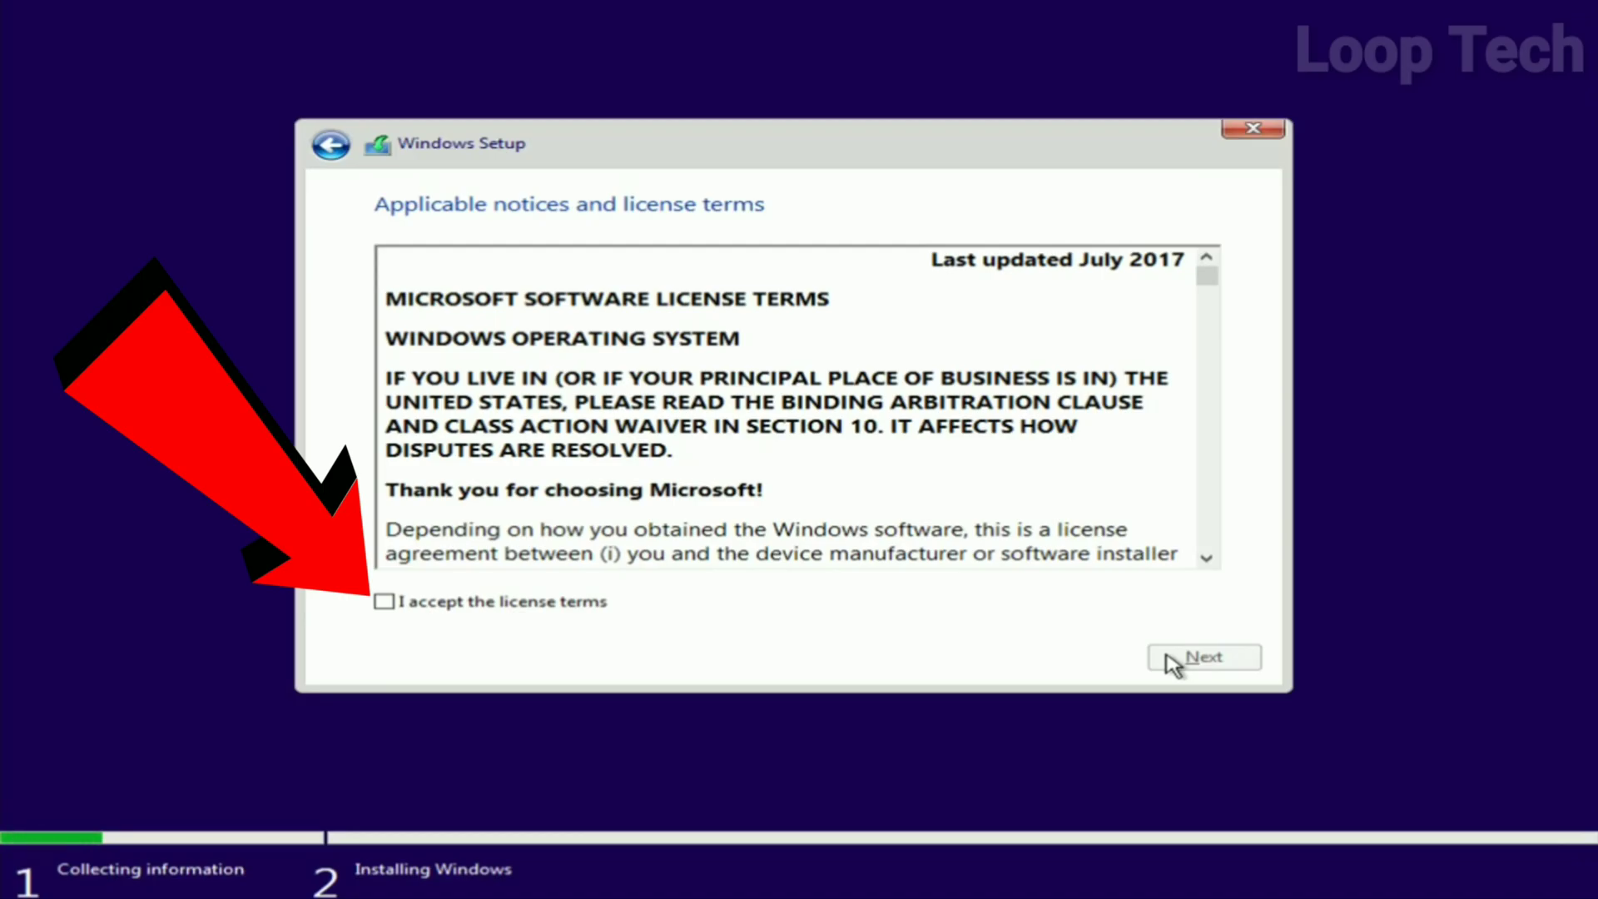
{"action": "left_click", "coordinate": [439, 604]}
{"action": "left_click", "coordinate": [1205, 663]}
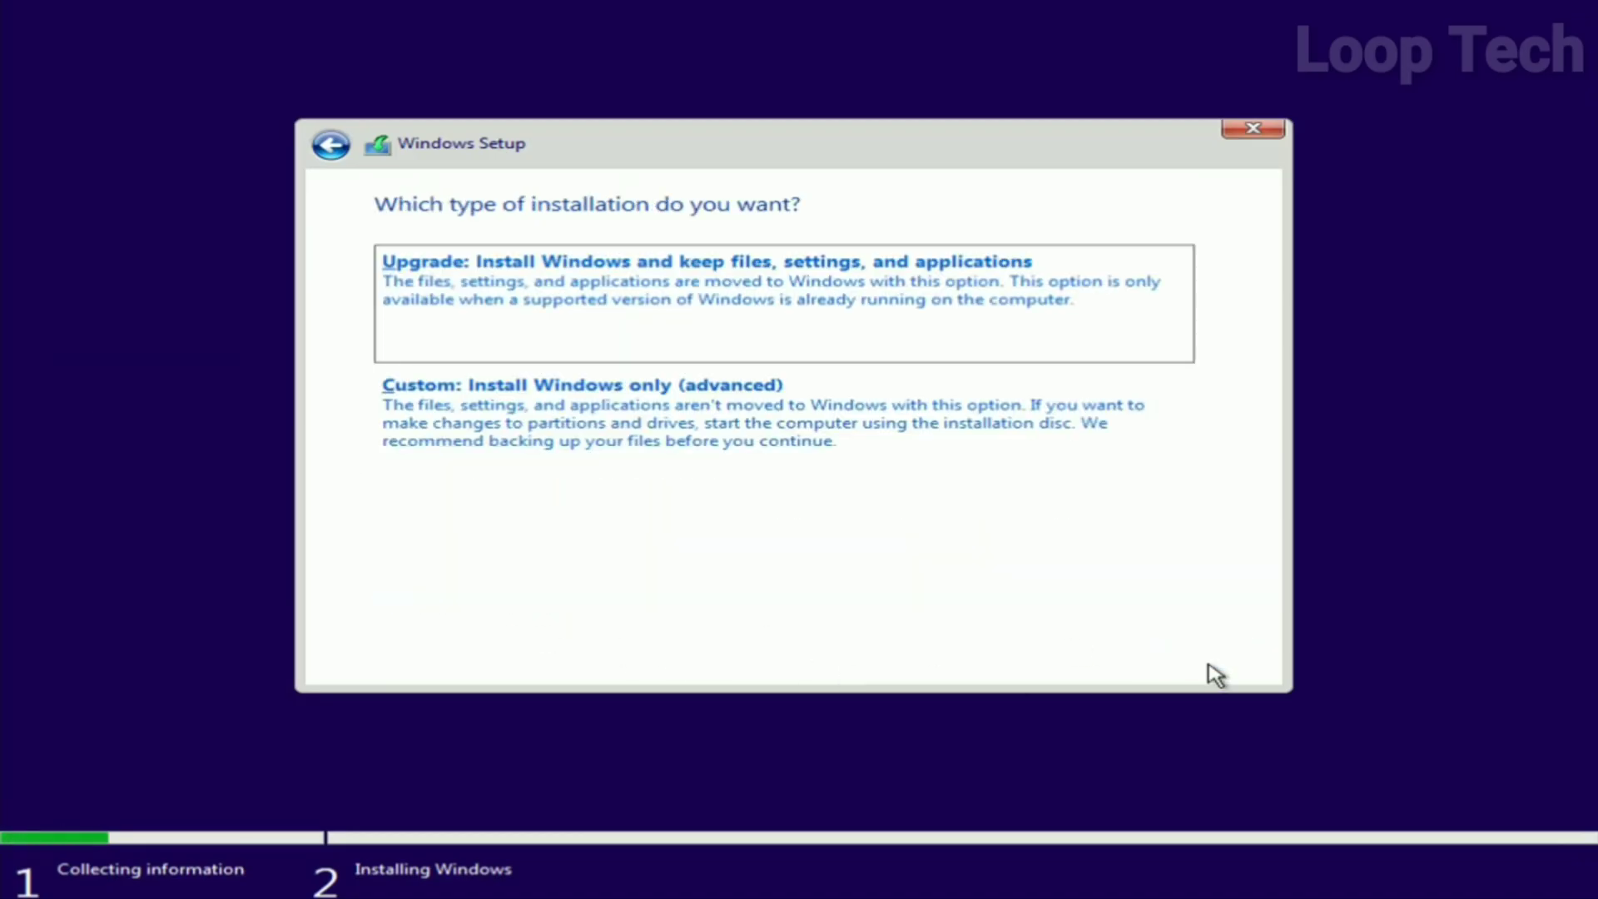
Run a custom, Windows-only installation onto the 20.0 GB Drive 0 Unallocated Space
{"action": "left_click", "coordinate": [765, 433]}
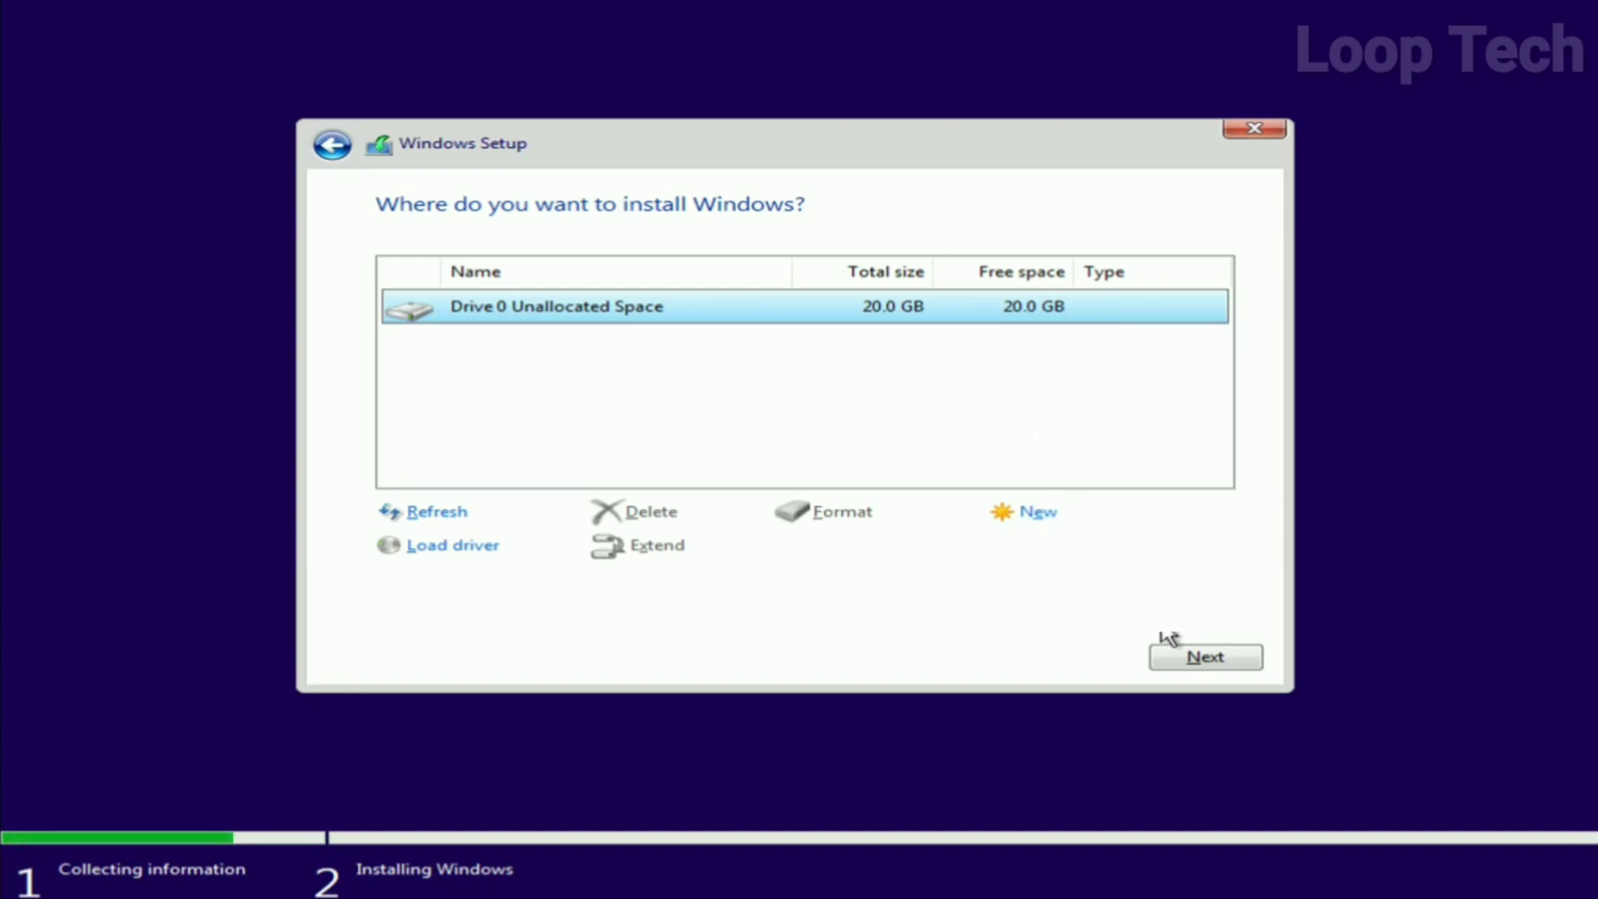
{"action": "left_click", "coordinate": [1188, 660]}
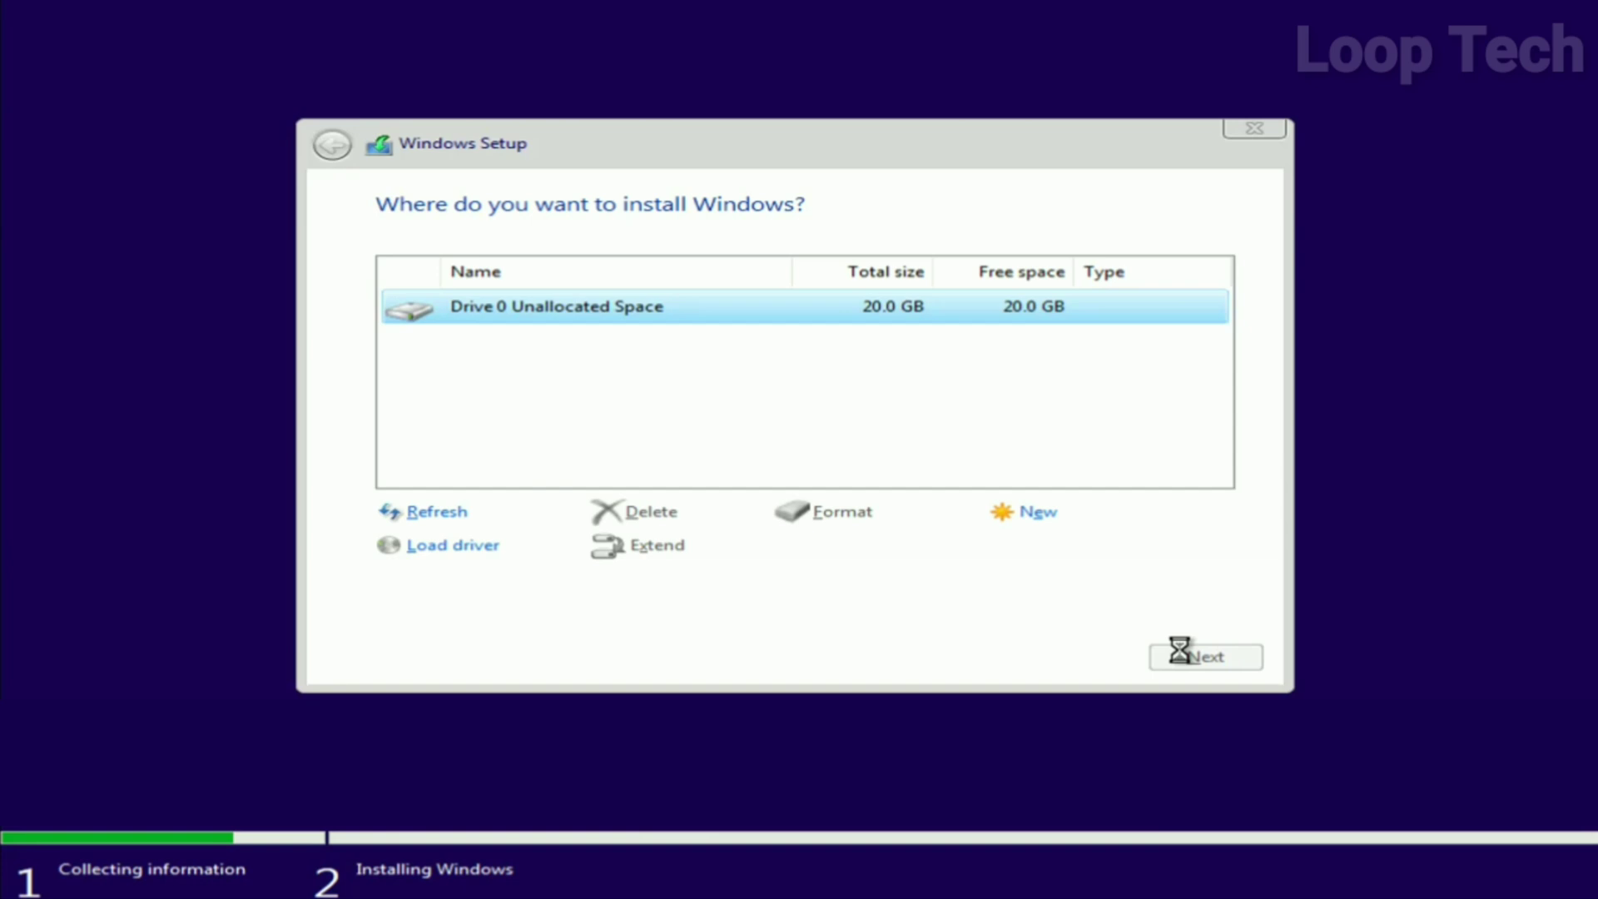
{"action": "left_click", "coordinate": [1182, 655]}
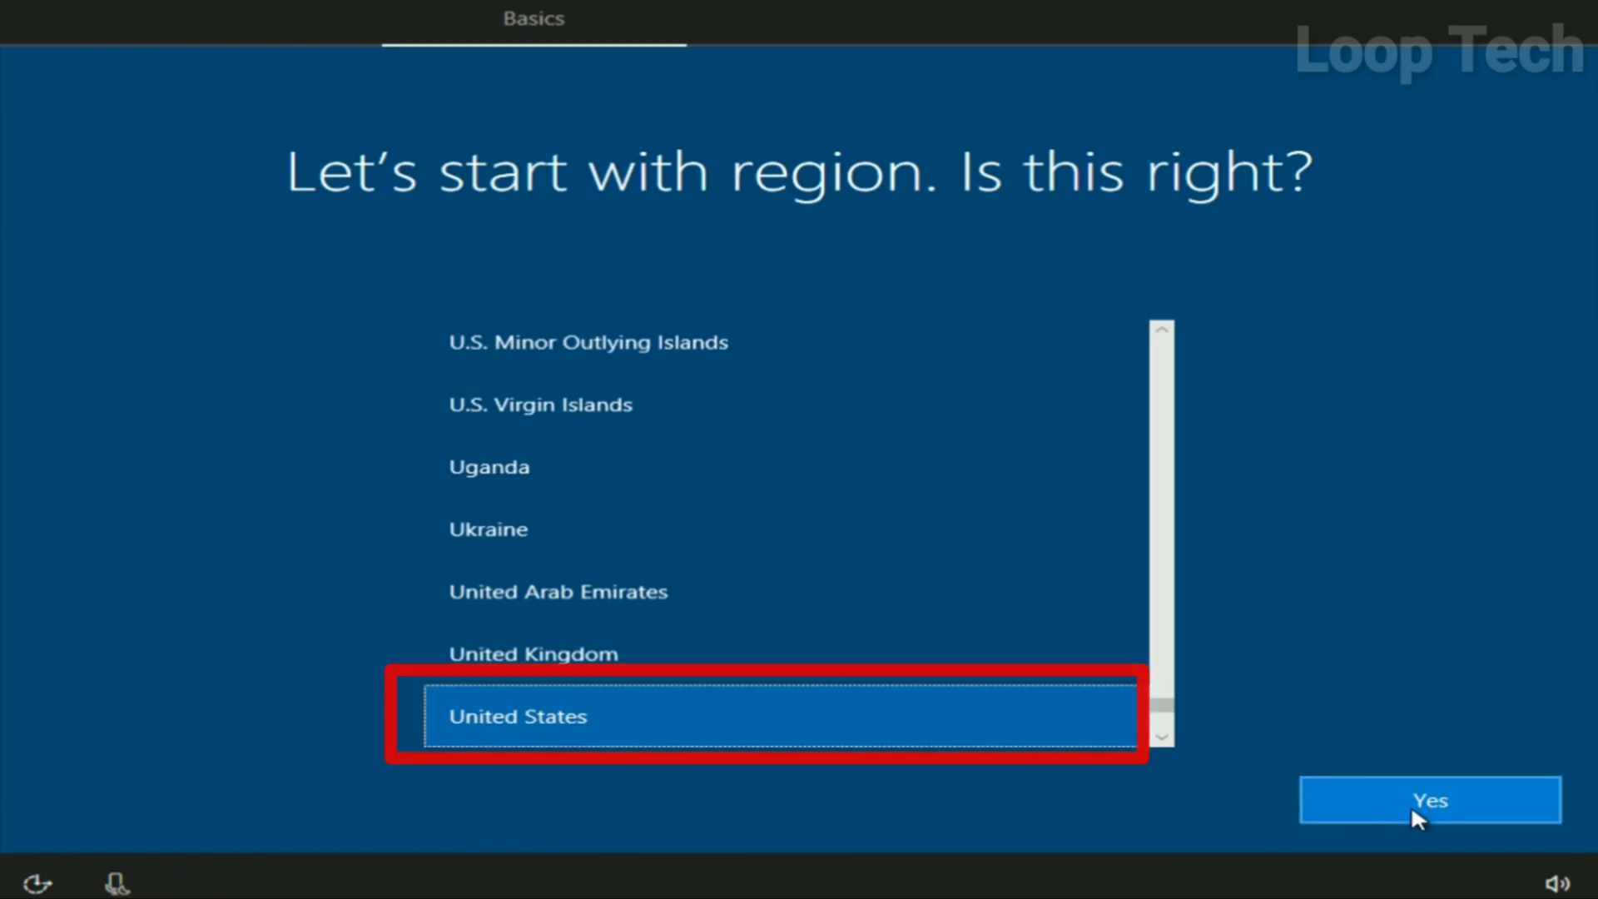
Confirm United States as the region and set the keyboard layout to English (India)
{"action": "left_click", "coordinate": [1412, 803]}
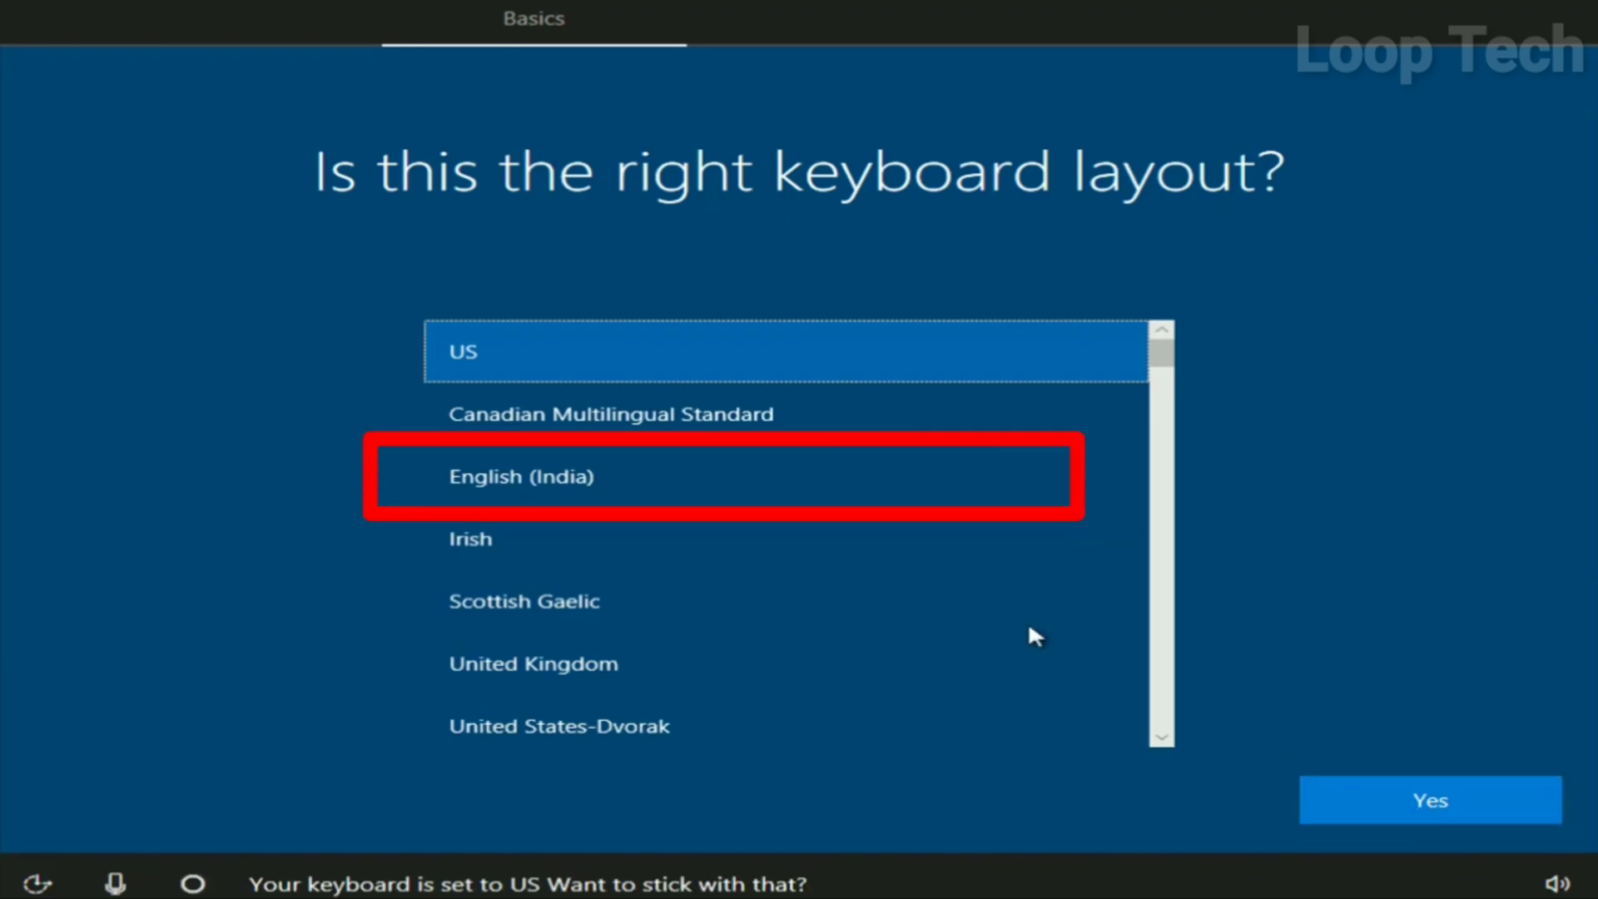
{"action": "left_click", "coordinate": [620, 483]}
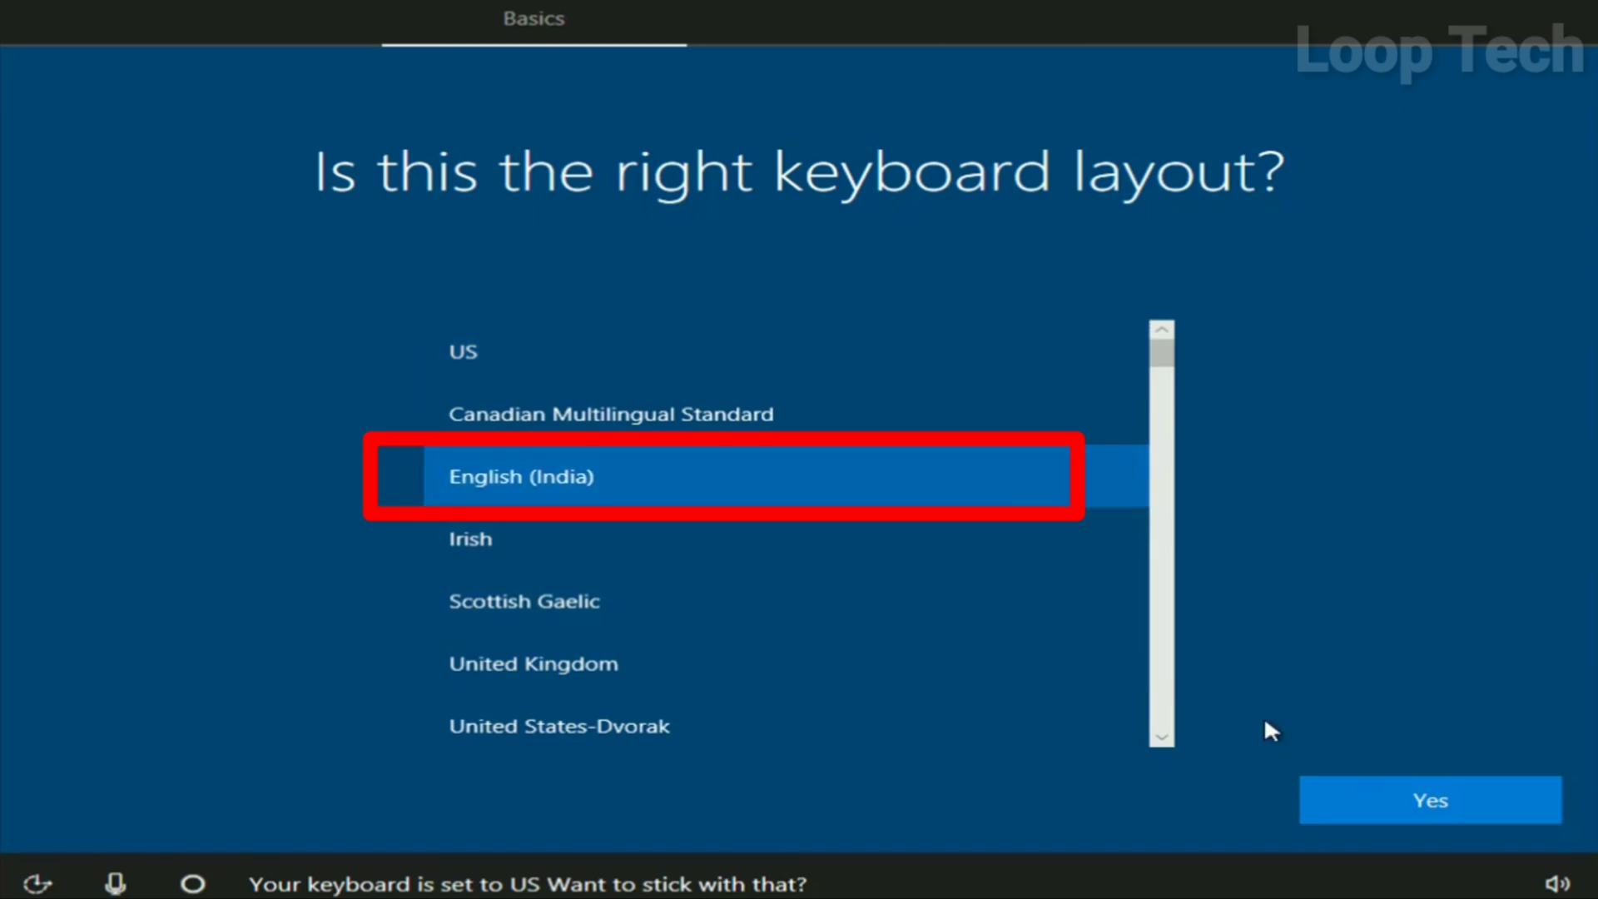
{"action": "left_click", "coordinate": [1390, 799]}
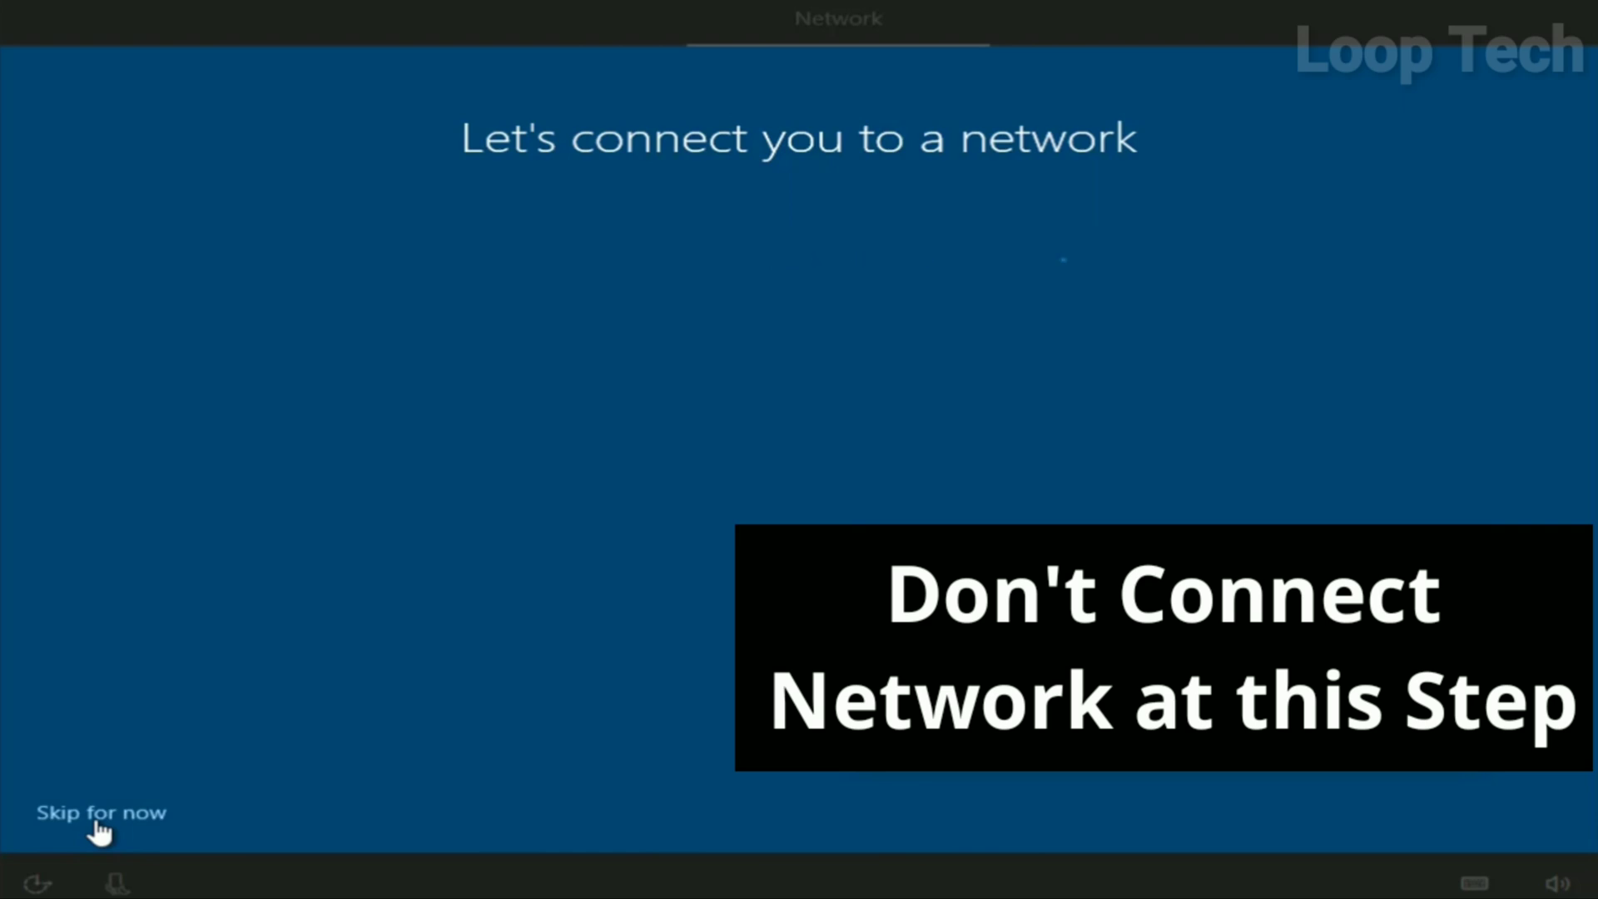
Skip the network connection and create a local account named New User, leaving its password blank
{"action": "left_click", "coordinate": [97, 814]}
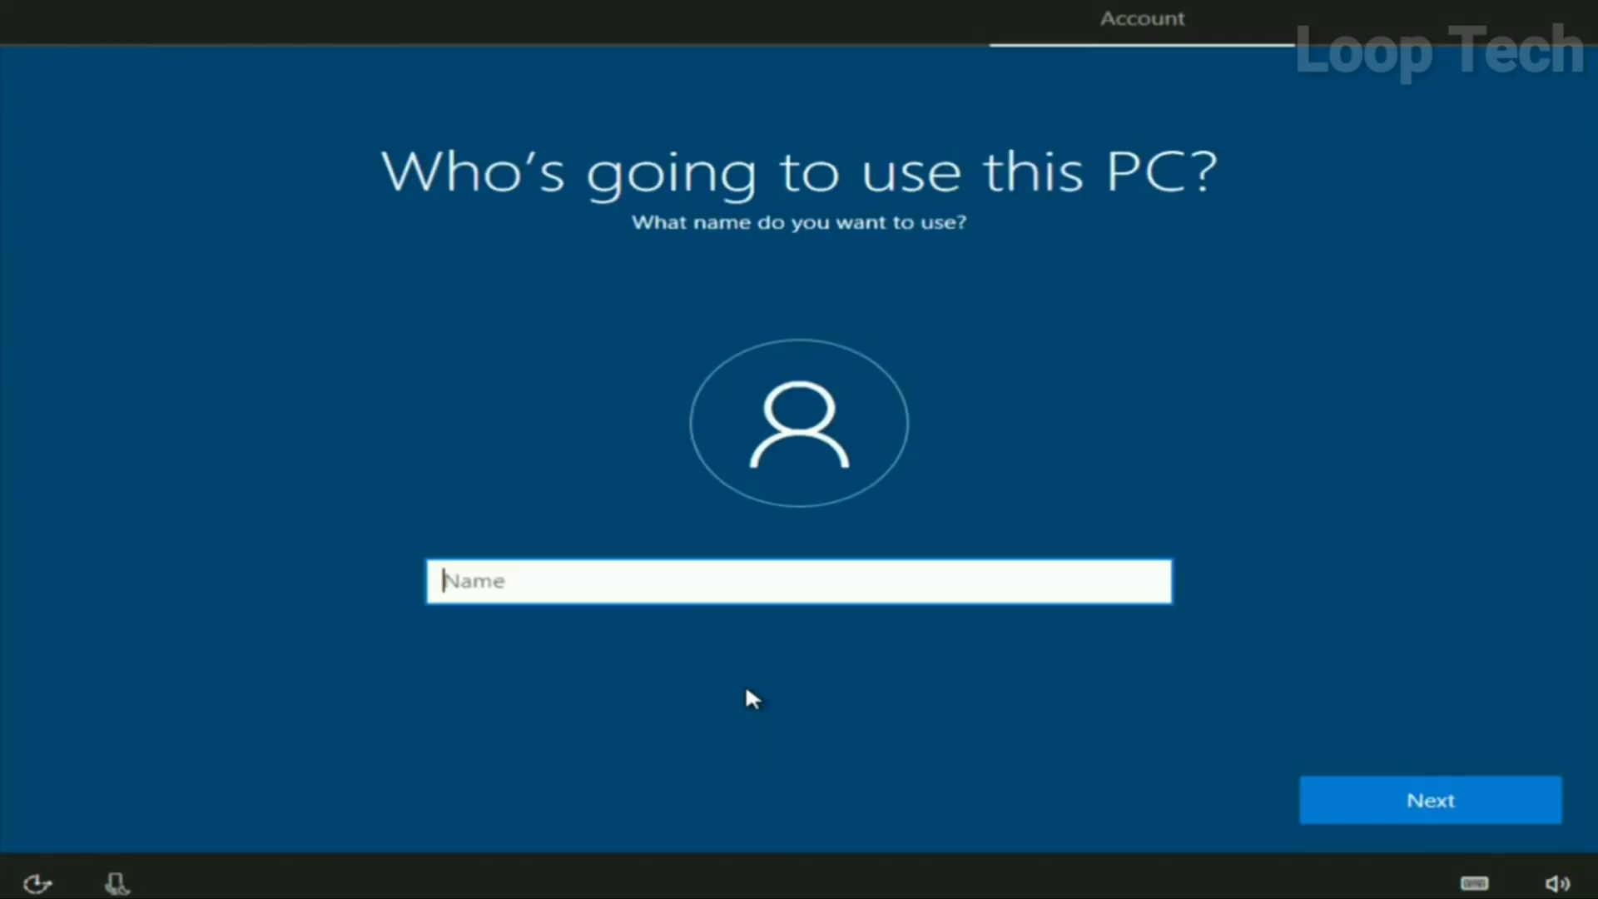
{"action": "type", "text": "New User"}
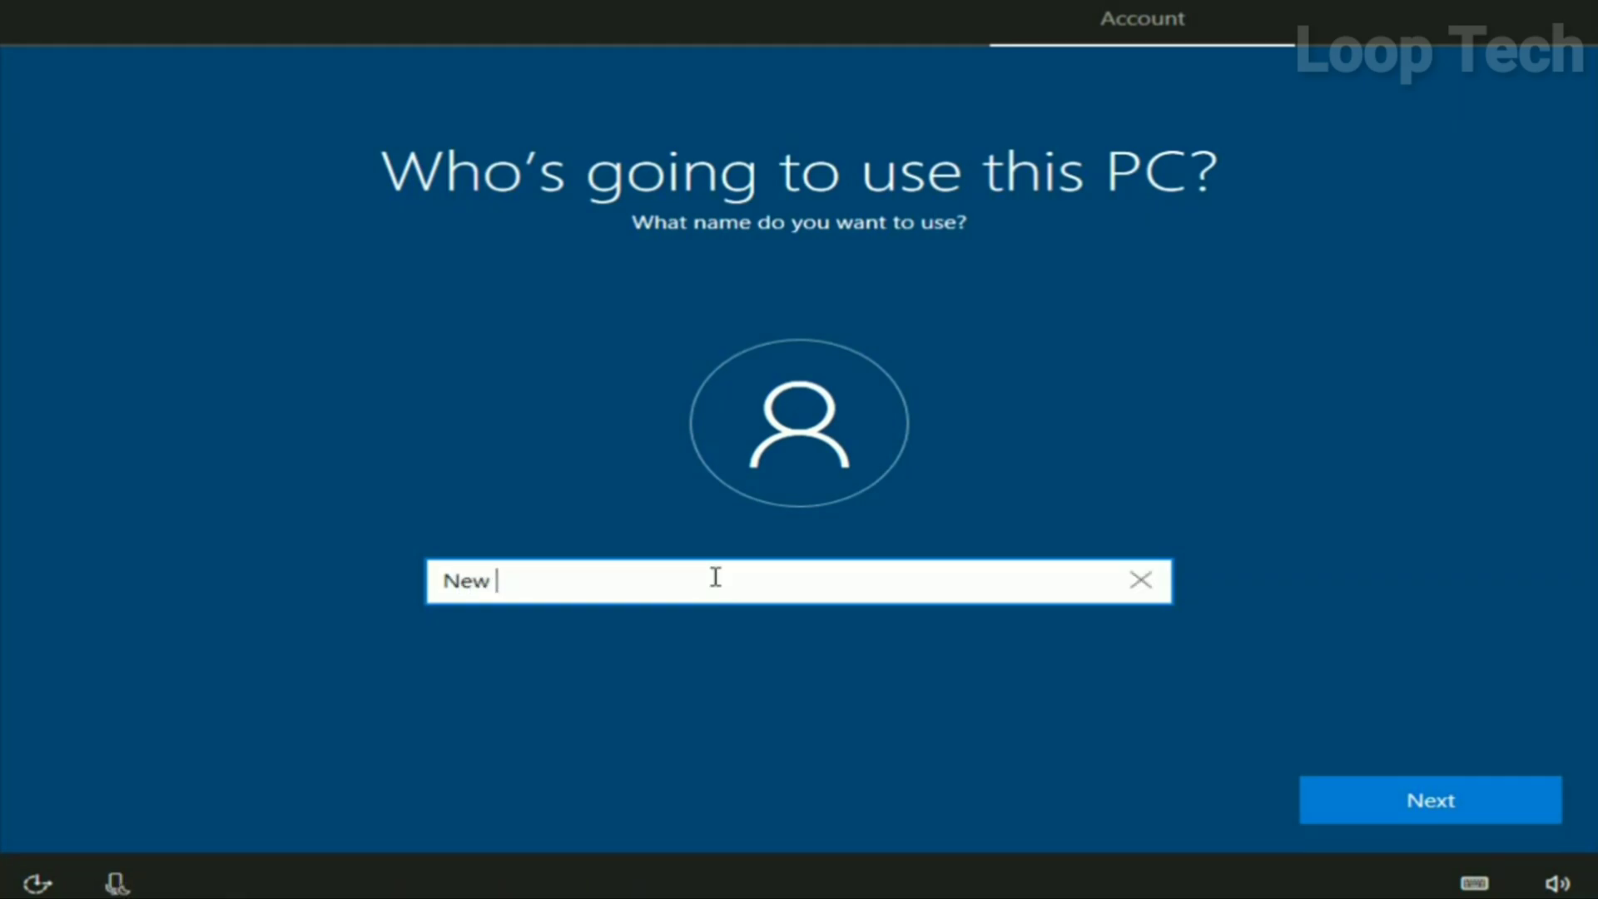
{"action": "left_click", "coordinate": [1339, 794]}
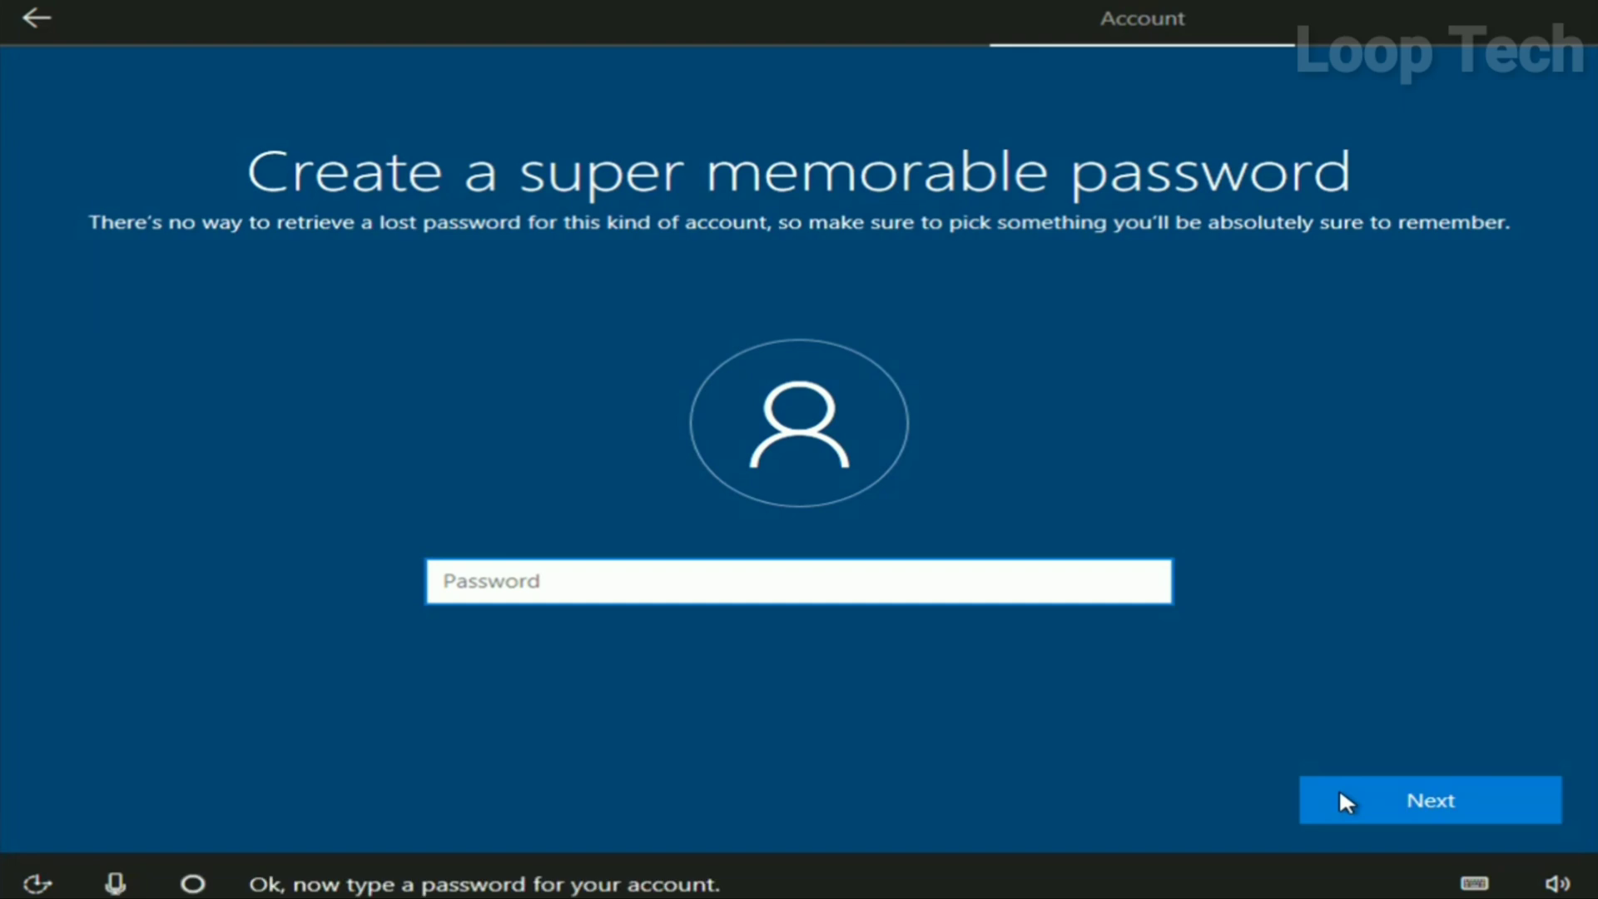
{"action": "left_click", "coordinate": [1381, 795]}
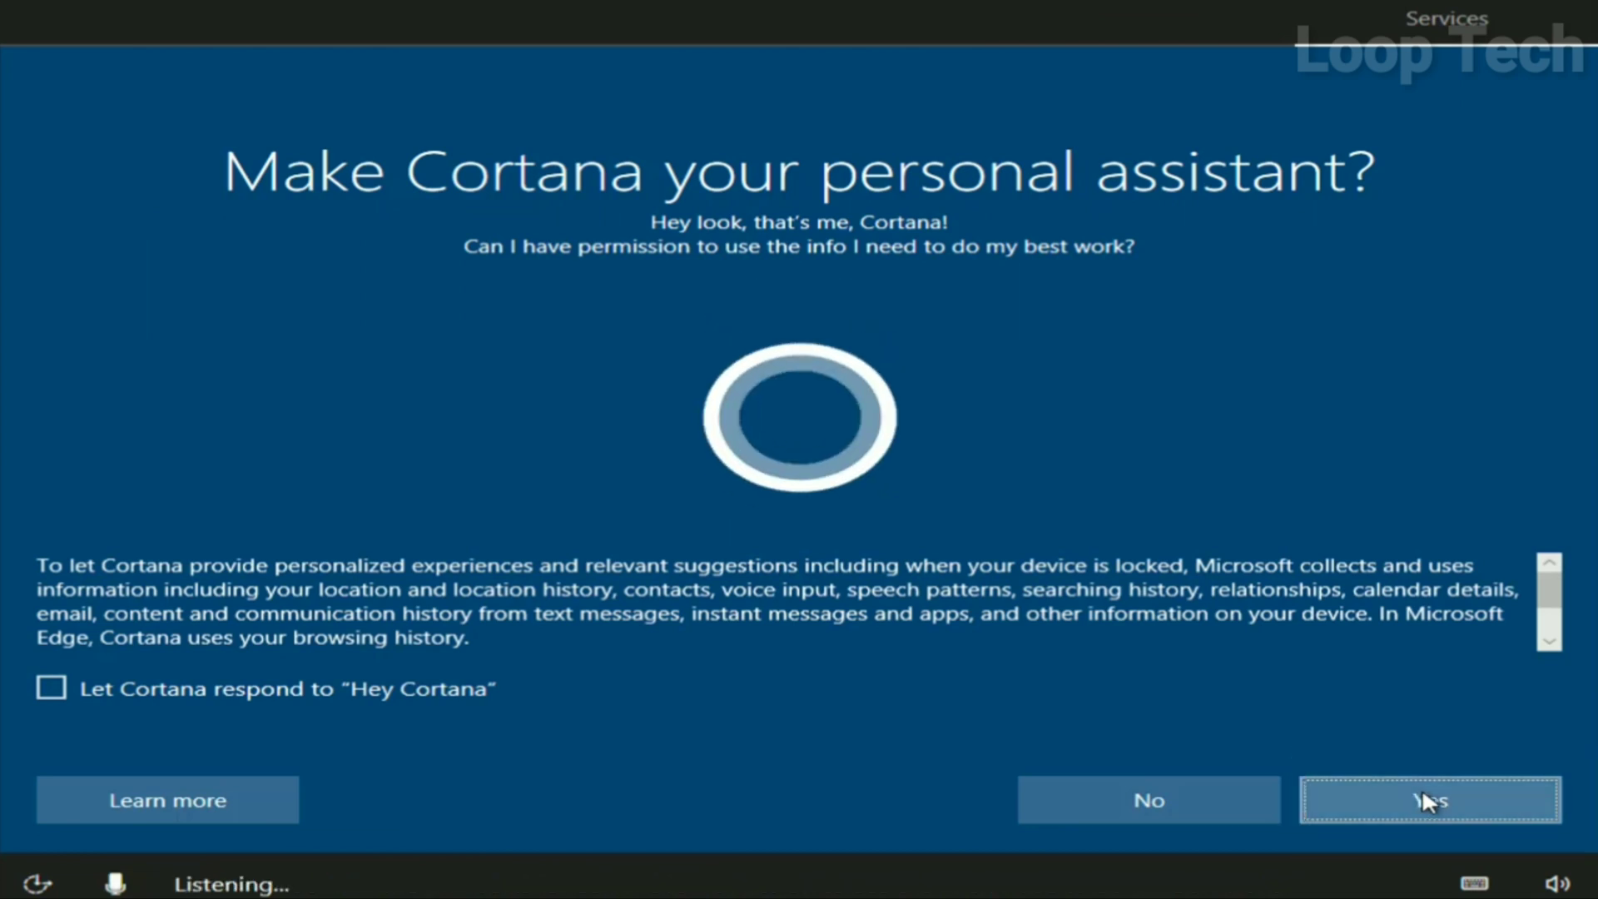
Allow Cortana as the personal assistant and accept the default privacy settings for the device
{"action": "left_click", "coordinate": [1422, 790]}
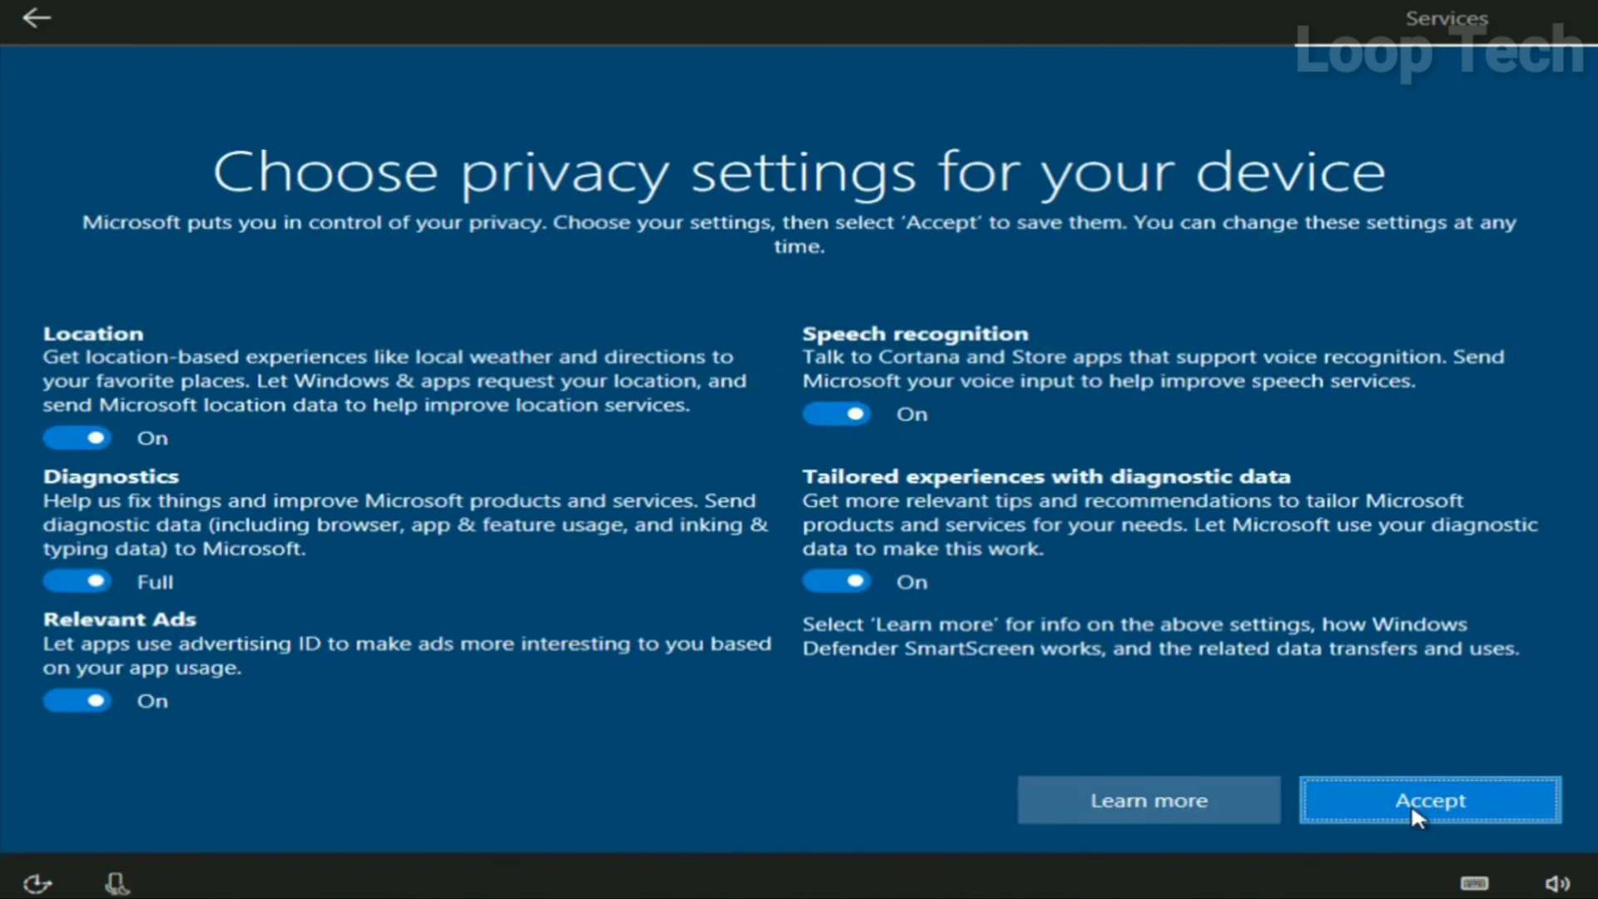
{"action": "left_click", "coordinate": [1446, 796]}
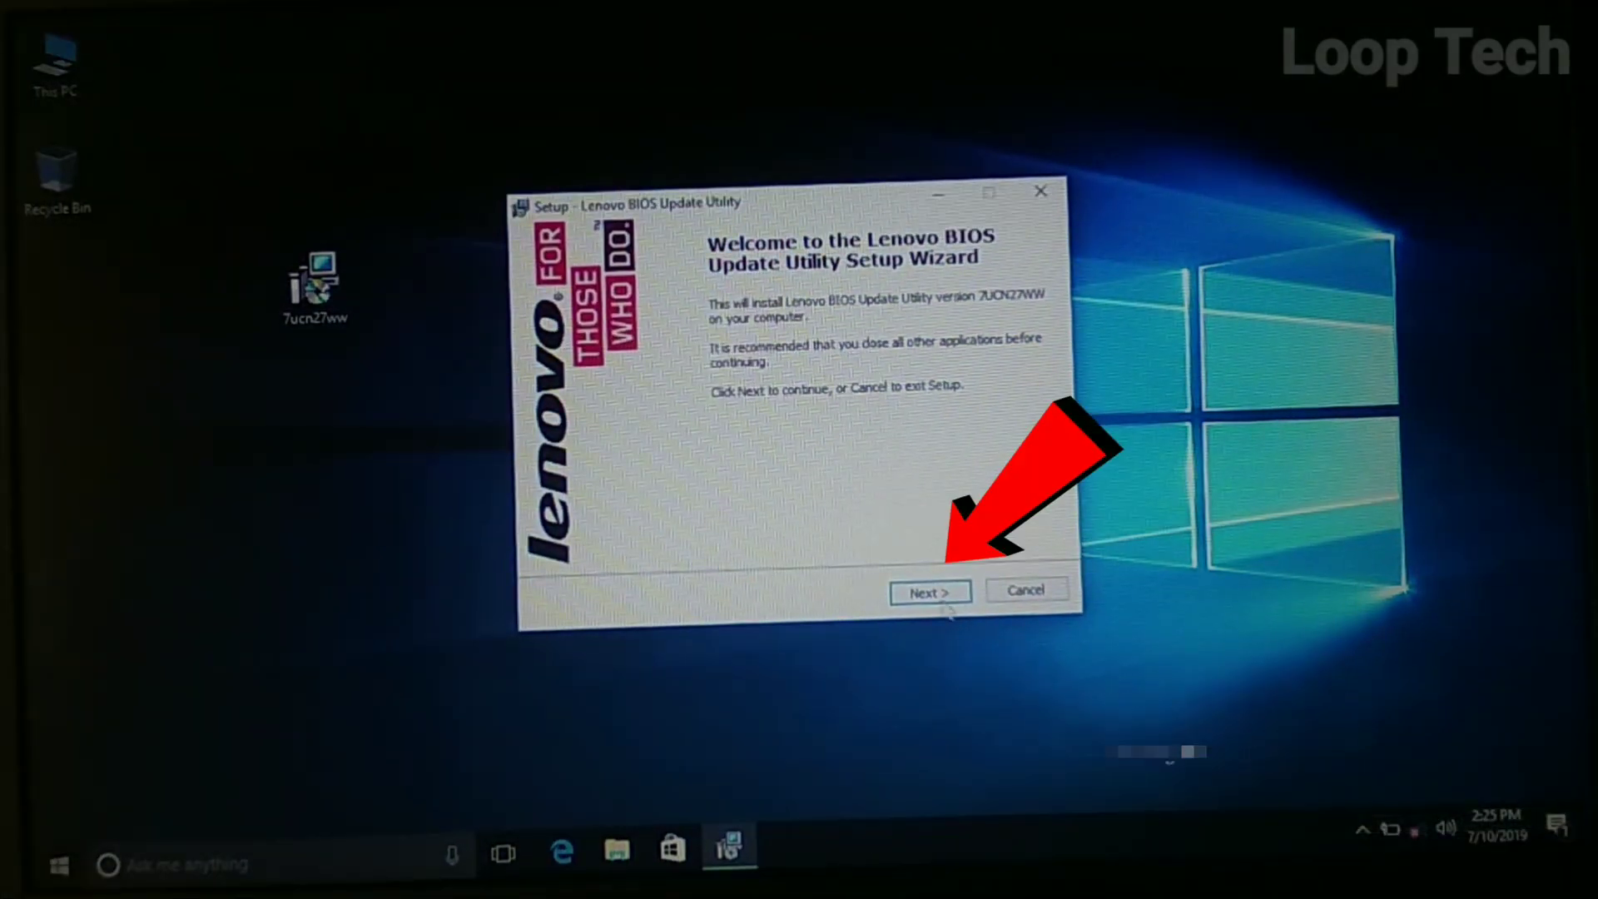
Proceed through the welcome page of the Lenovo BIOS Update Utility 7UCN27WW setup and accept its license agreement
{"action": "left_click", "coordinate": [945, 619]}
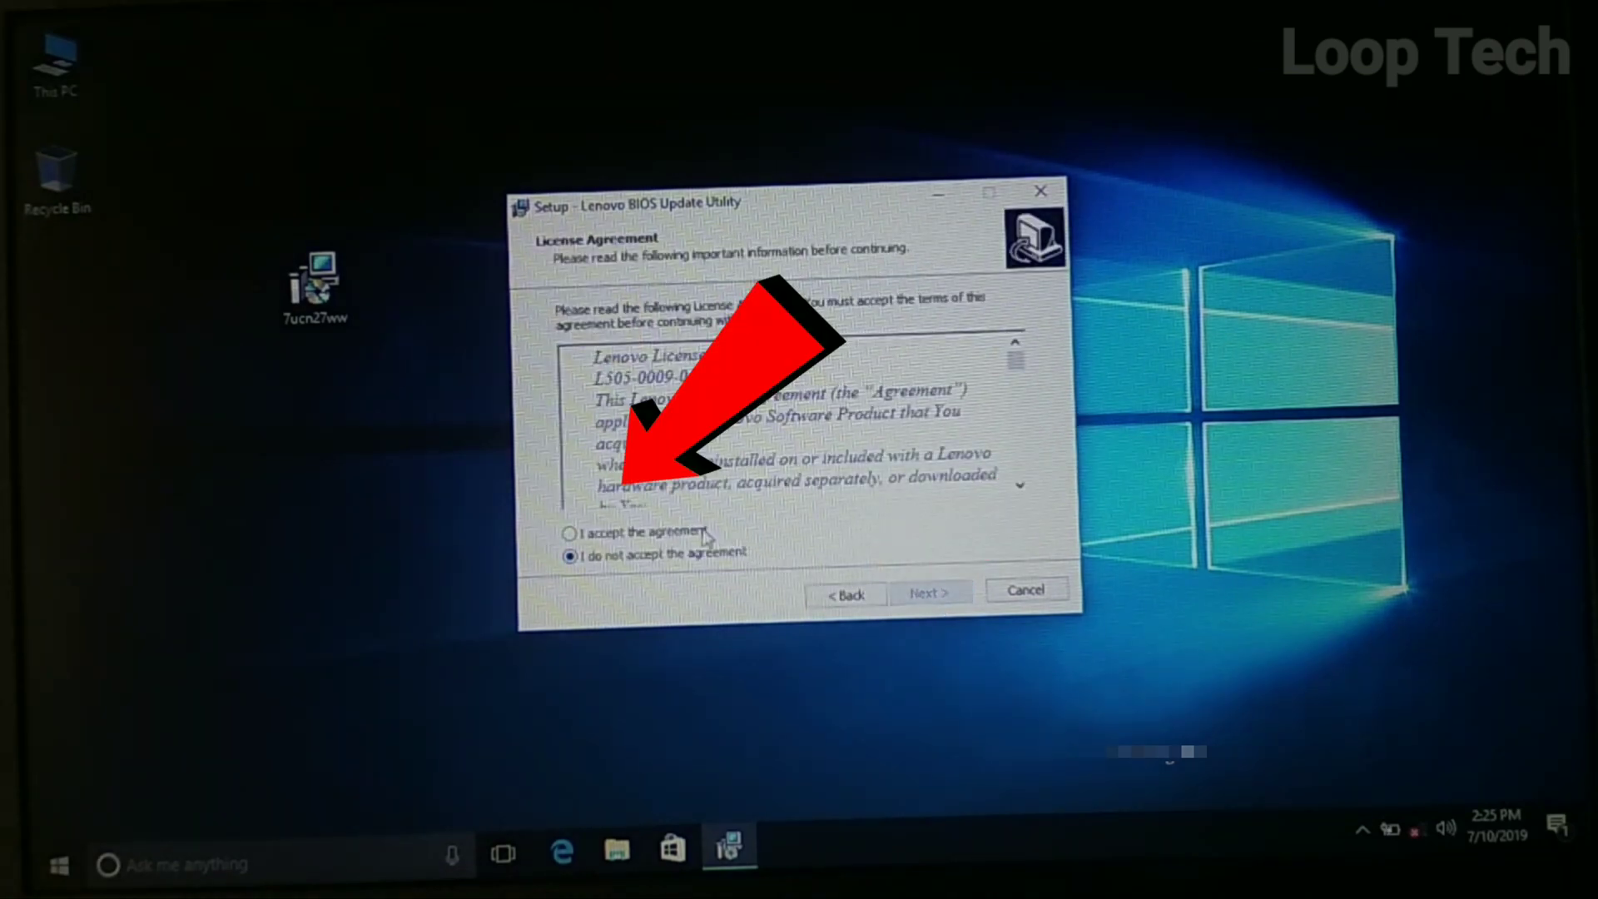
{"action": "left_click", "coordinate": [707, 536]}
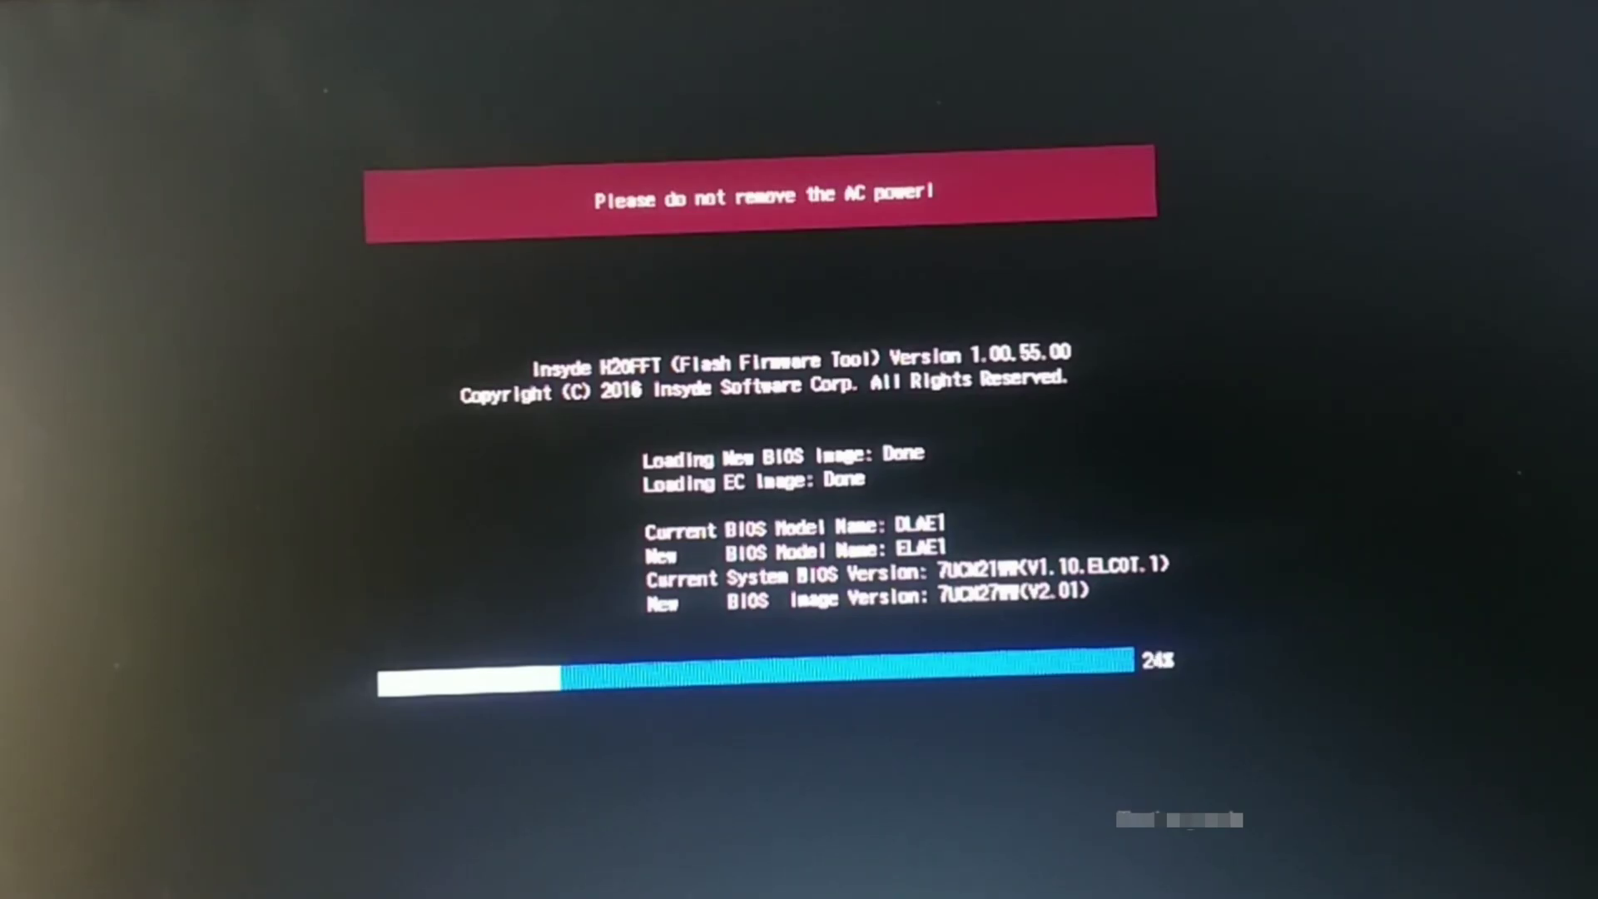